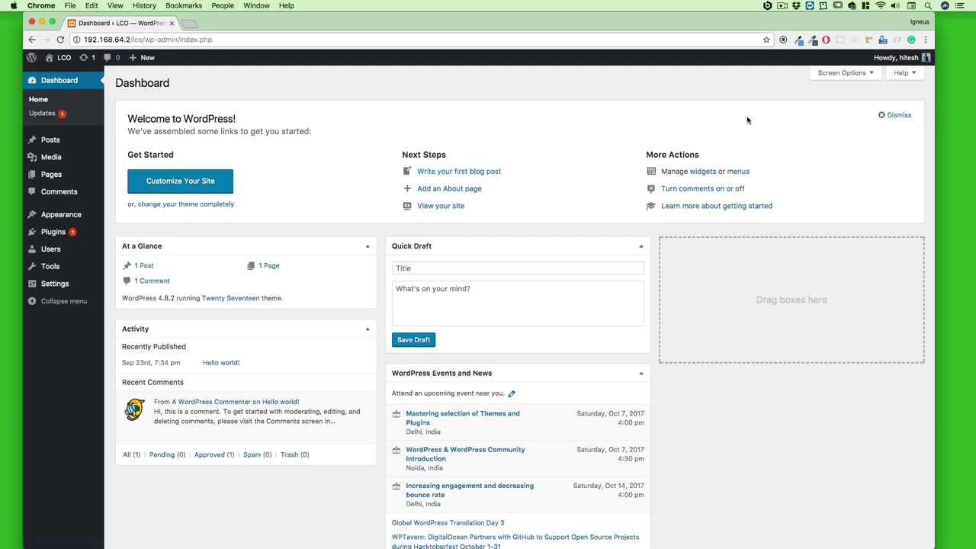
Step: Reload the LCO site's admin Dashboard and scroll through its widgets
{"action": "left_click", "coordinate": [60, 81]}
{"action": "scroll", "coordinate": [842, 129], "scroll_direction": "down", "scroll_amount": 3}
{"action": "scroll", "coordinate": [841, 130], "scroll_direction": "up", "scroll_amount": 4}
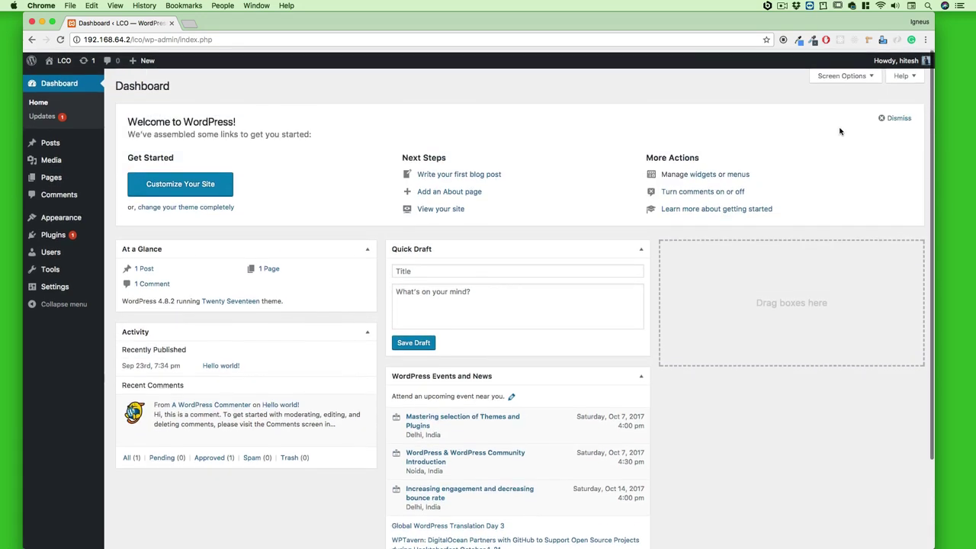
Step: Dismiss the Welcome panel, restore it via Screen Options, and drag Quick Draft into the third column
{"action": "left_click", "coordinate": [891, 121]}
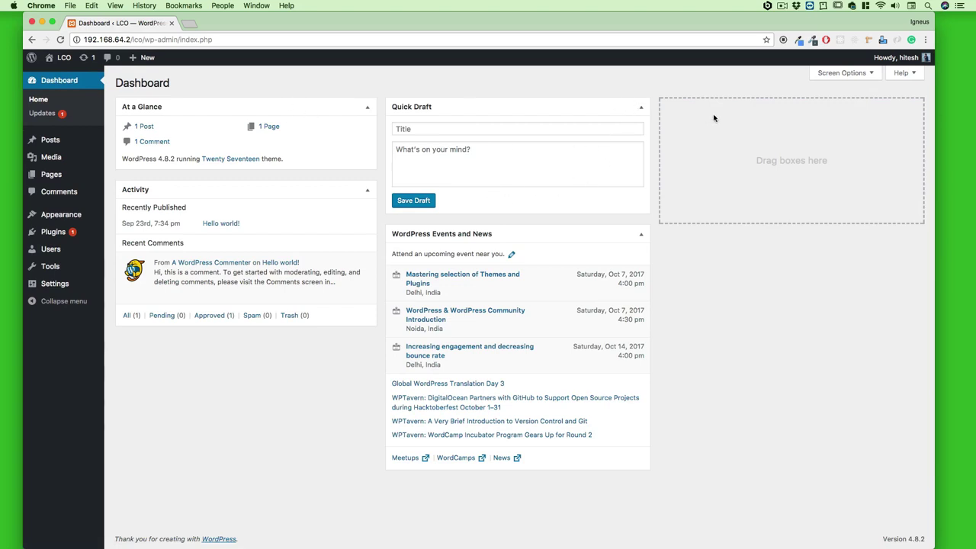
{"action": "left_click", "coordinate": [870, 75]}
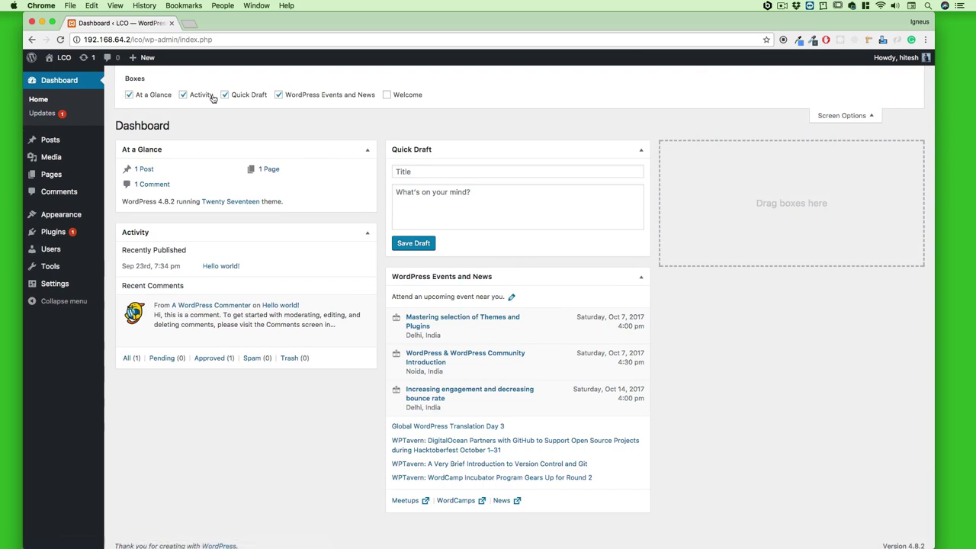
{"action": "left_click", "coordinate": [387, 95]}
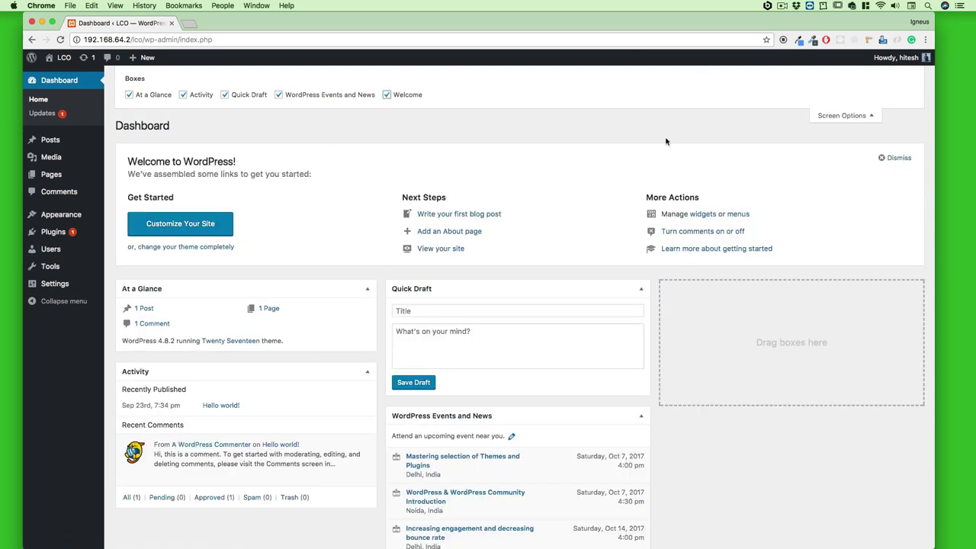
{"action": "left_click", "coordinate": [872, 115]}
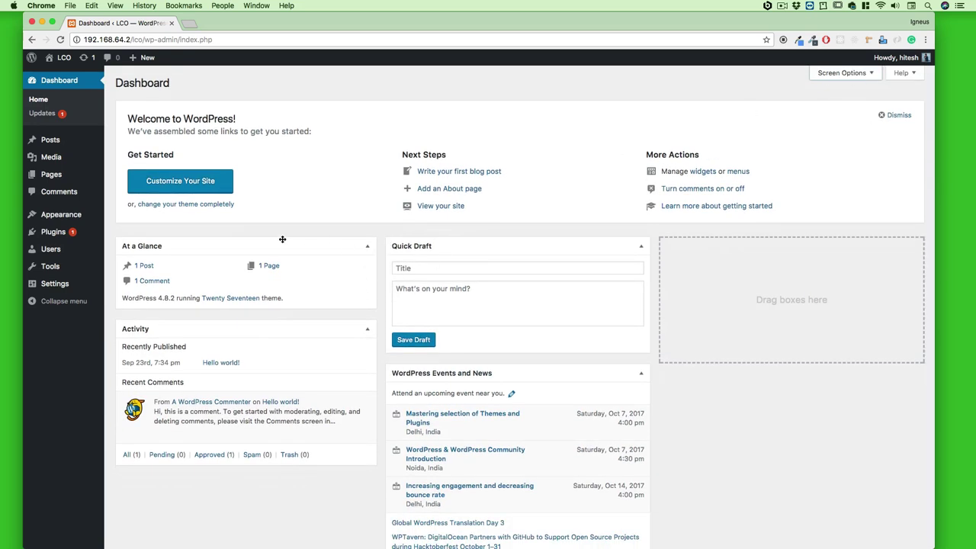
{"action": "left_click_drag", "start_coordinate": [404, 245], "coordinate": [713, 262]}
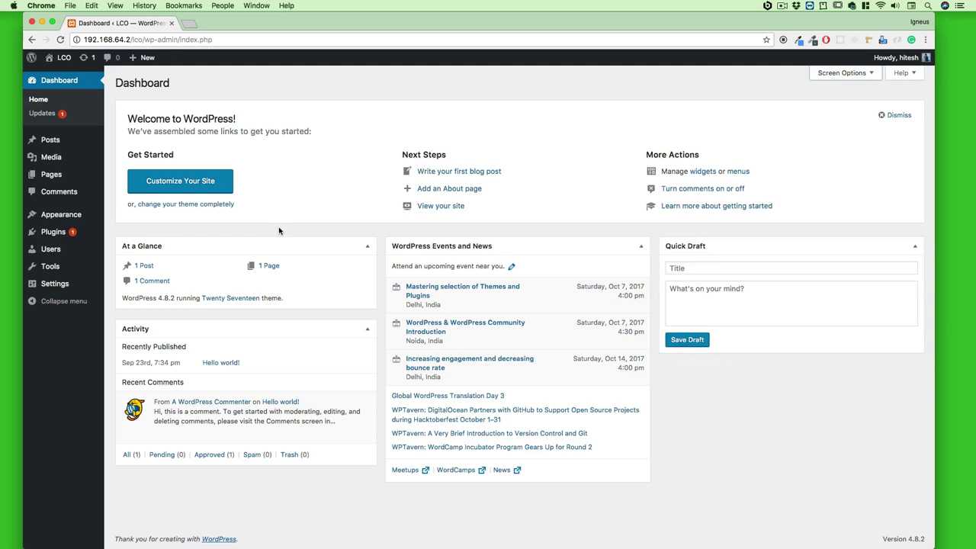
{"action": "left_click", "coordinate": [49, 116]}
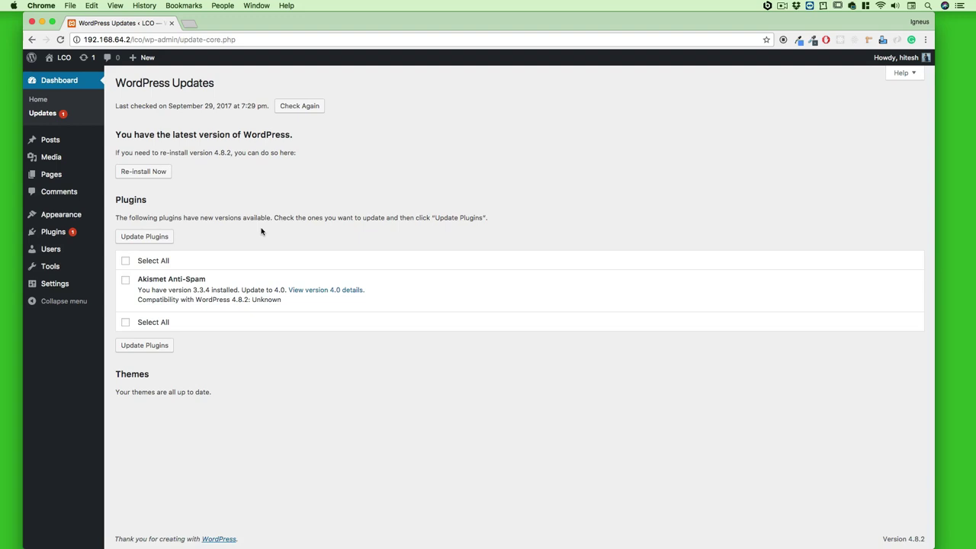
{"action": "left_click", "coordinate": [126, 280]}
{"action": "left_click", "coordinate": [150, 240]}
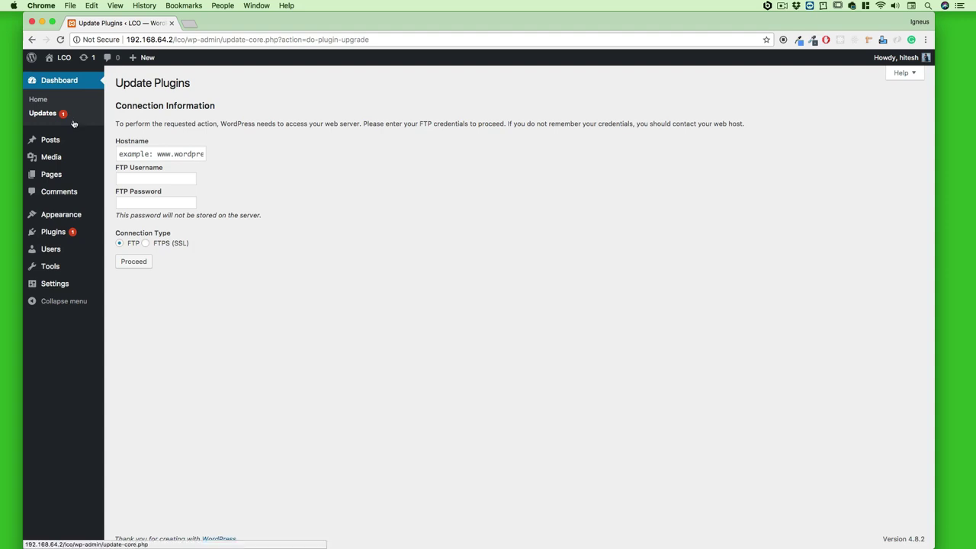
{"action": "left_click", "coordinate": [38, 100]}
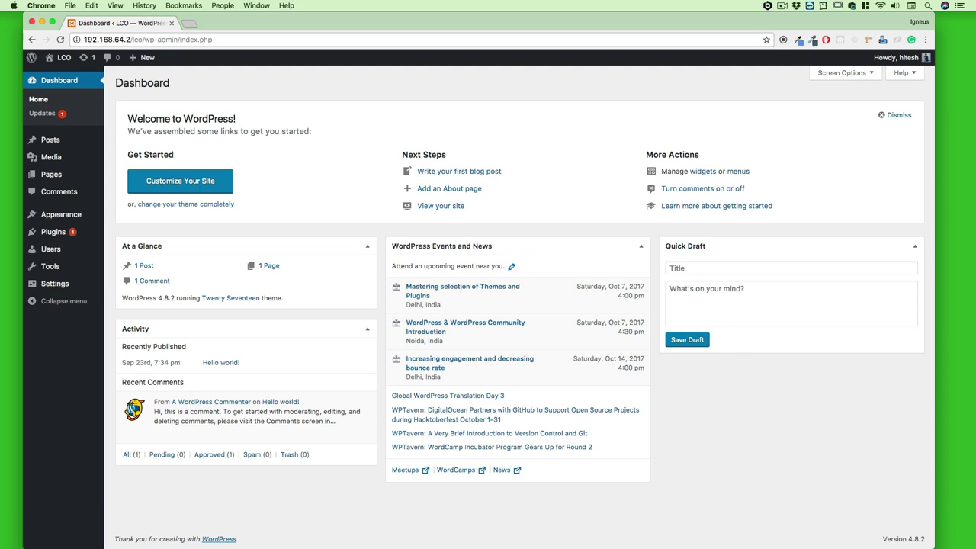
Step: Move the XAMPP window aside and browse the /opt/lampp volume in Finder
{"action": "left_click_drag", "start_coordinate": [375, 129], "coordinate": [312, 85]}
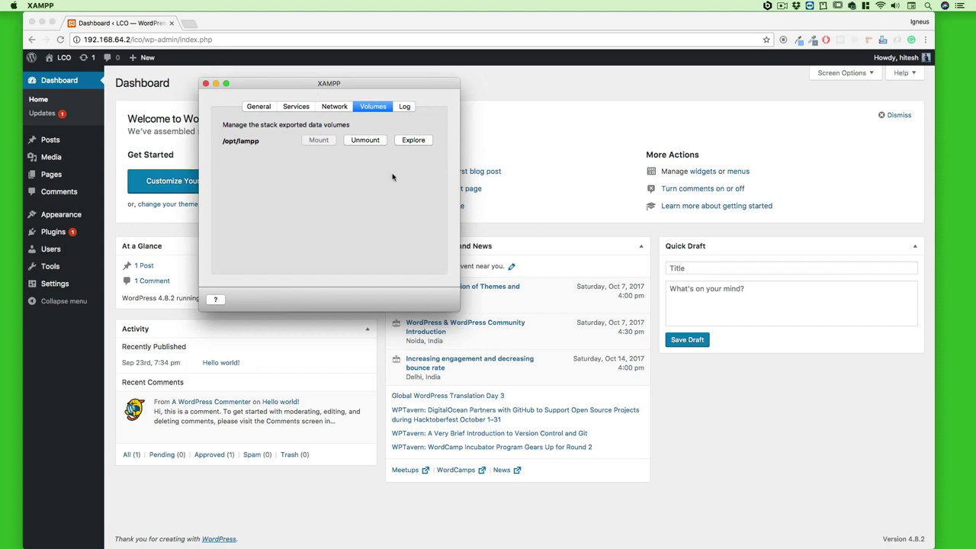
{"action": "left_click", "coordinate": [413, 141]}
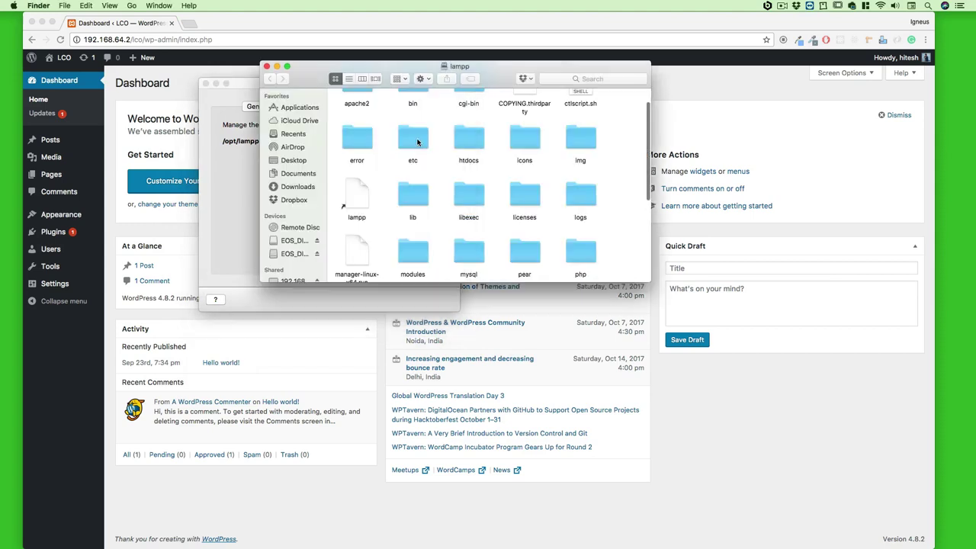
{"action": "left_click", "coordinate": [238, 86]}
{"action": "left_click", "coordinate": [486, 72]}
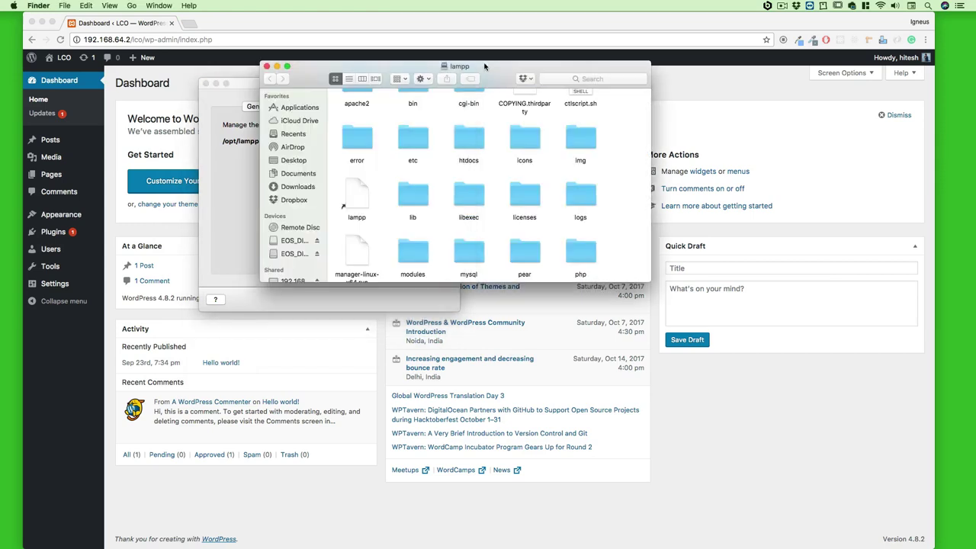
Step: Open htdocs and peek into the lco folder, then go back to htdocs
{"action": "double_click", "coordinate": [477, 148]}
{"action": "double_click", "coordinate": [412, 166]}
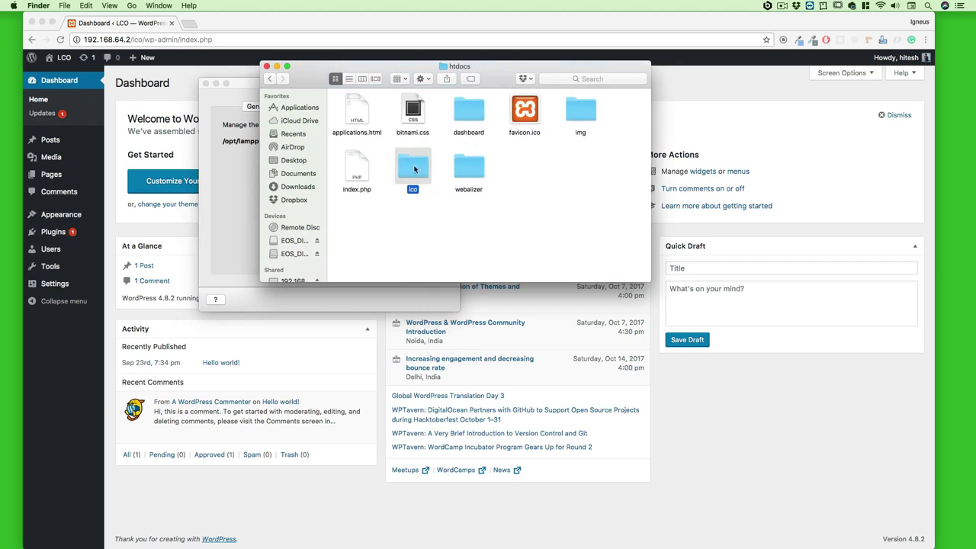
{"action": "scroll", "coordinate": [461, 163], "scroll_direction": "up", "scroll_amount": 3}
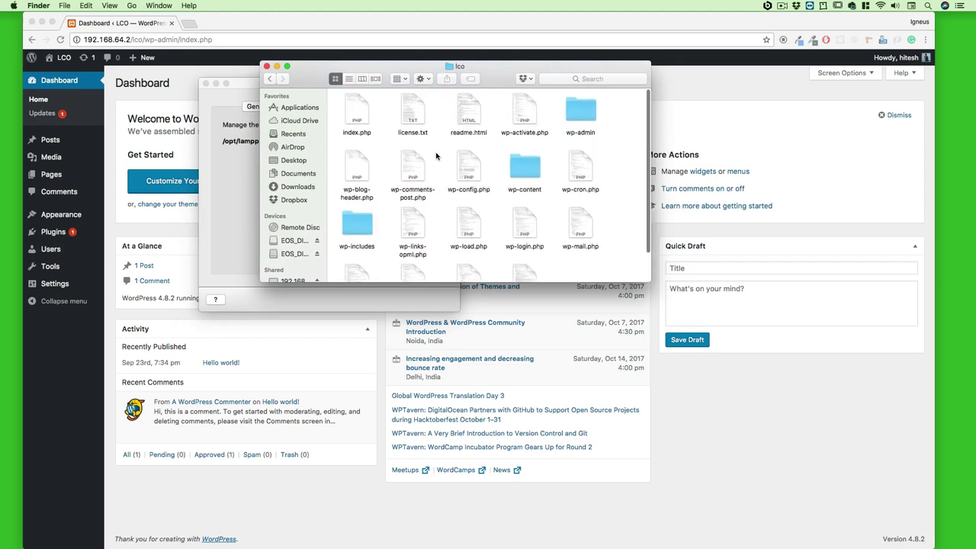
{"action": "left_click", "coordinate": [269, 79]}
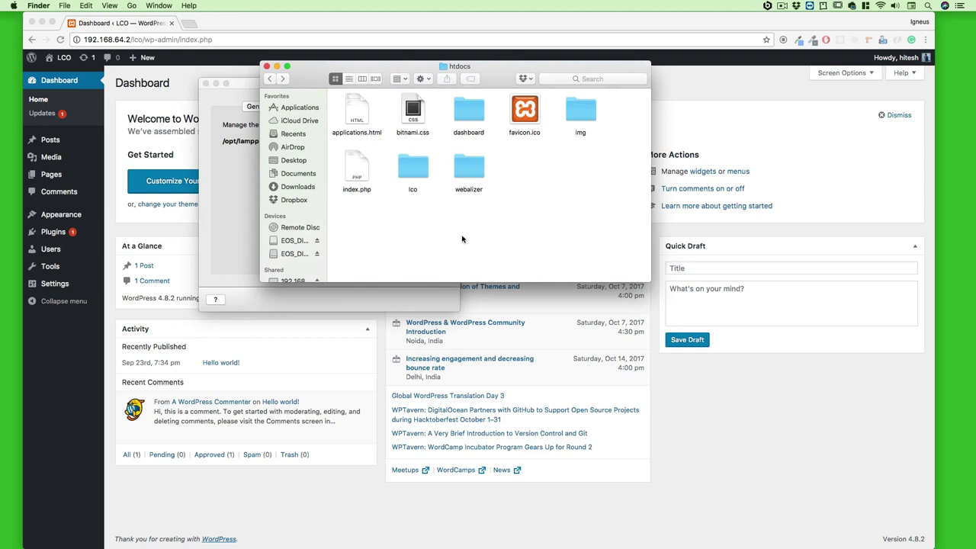
Step: Launch Atom through Spotlight search
{"action": "key", "text": "super+space"}
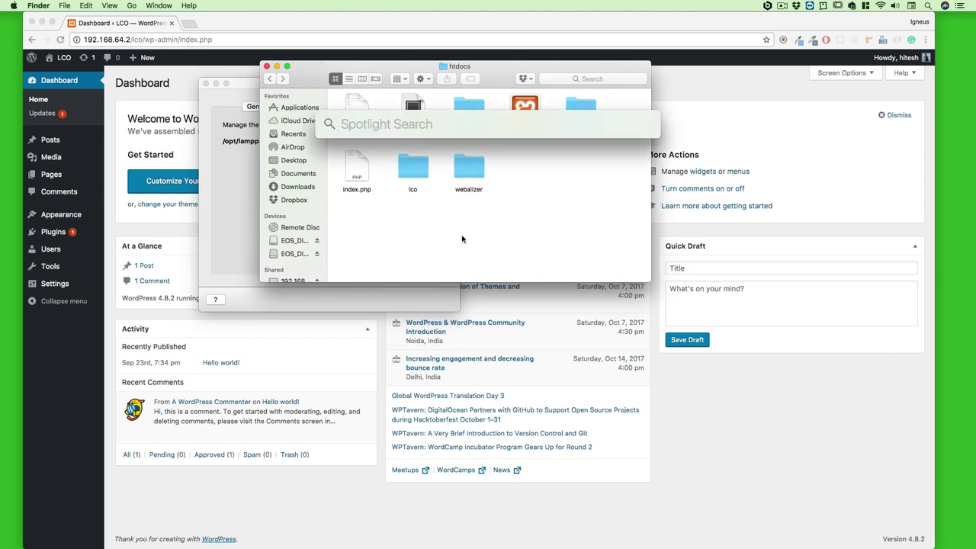
{"action": "type", "text": "atom"}
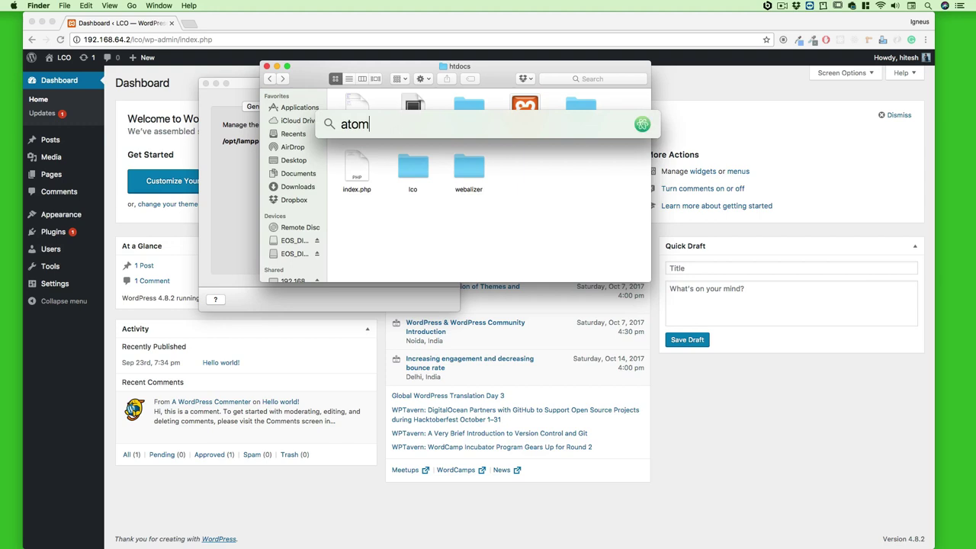
{"action": "key", "text": "Return"}
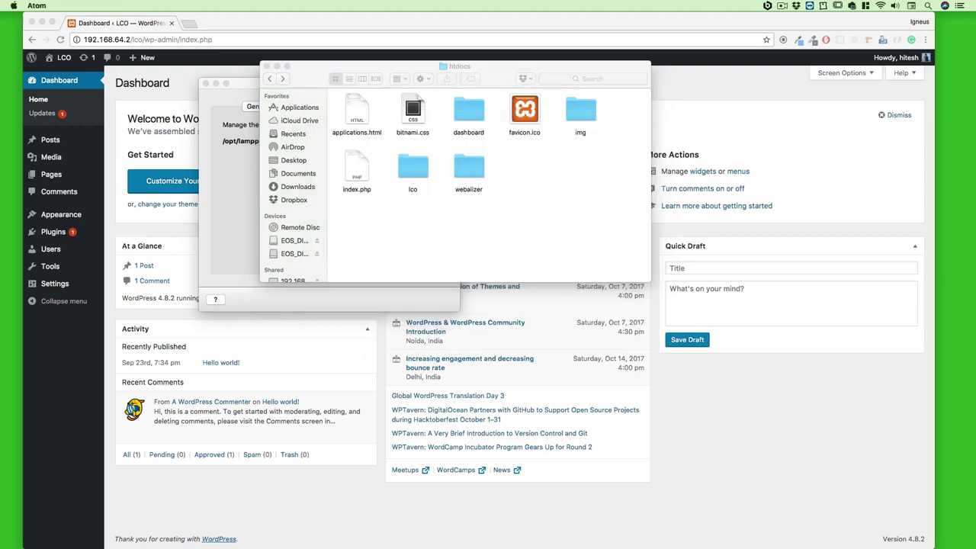
Step: Minimize XAMPP and drag the lco folder from Finder's htdocs onto Atom as a project
{"action": "left_click", "coordinate": [215, 89]}
{"action": "left_click", "coordinate": [216, 84]}
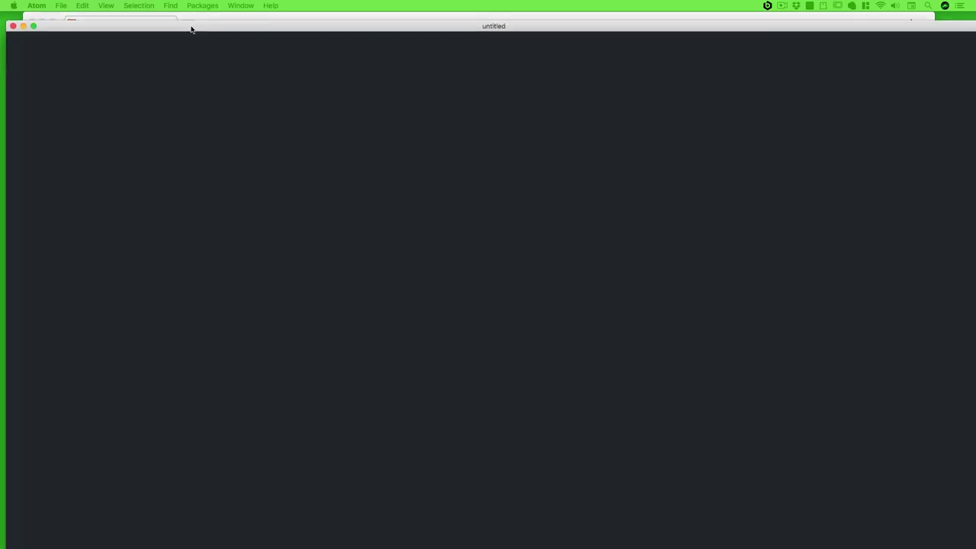
{"action": "key", "text": "ctrl+Up"}
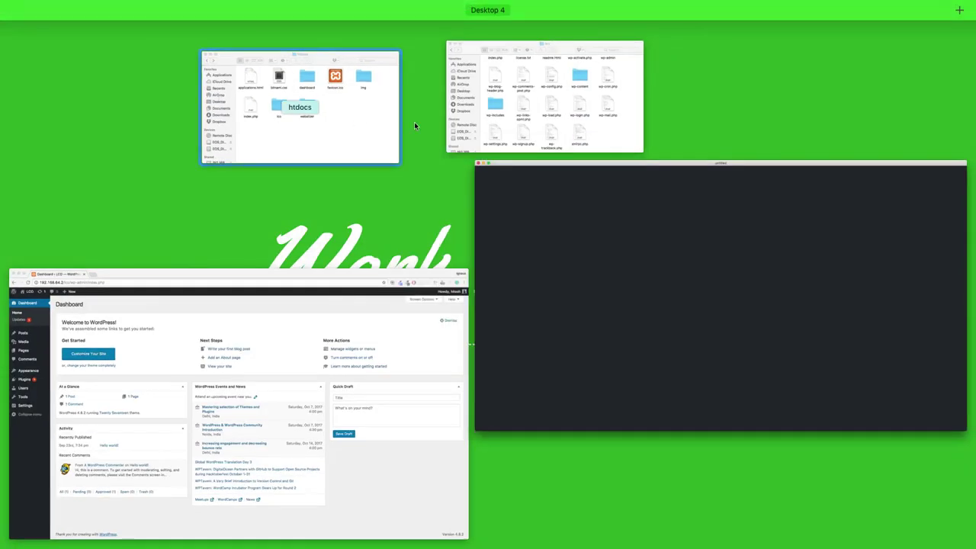
{"action": "left_click", "coordinate": [584, 96]}
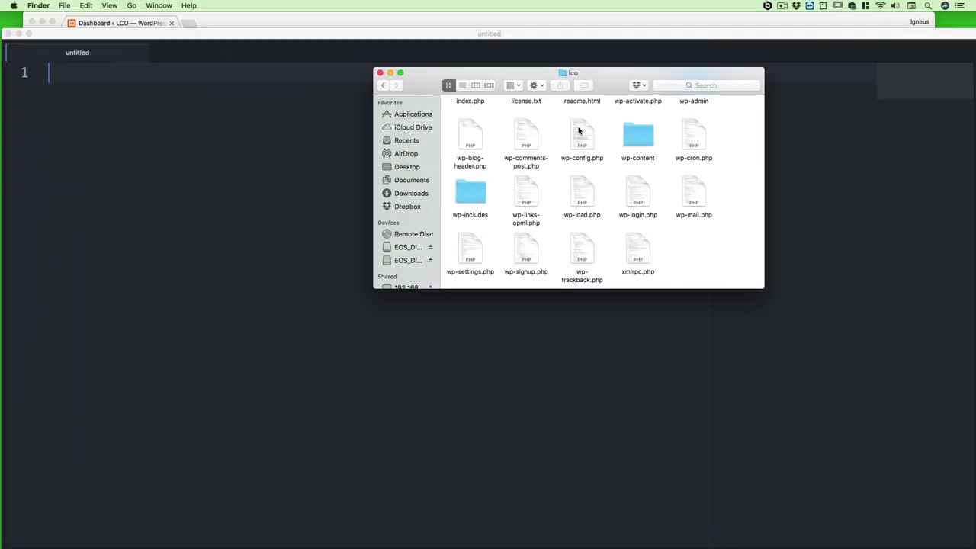
{"action": "left_click", "coordinate": [382, 86]}
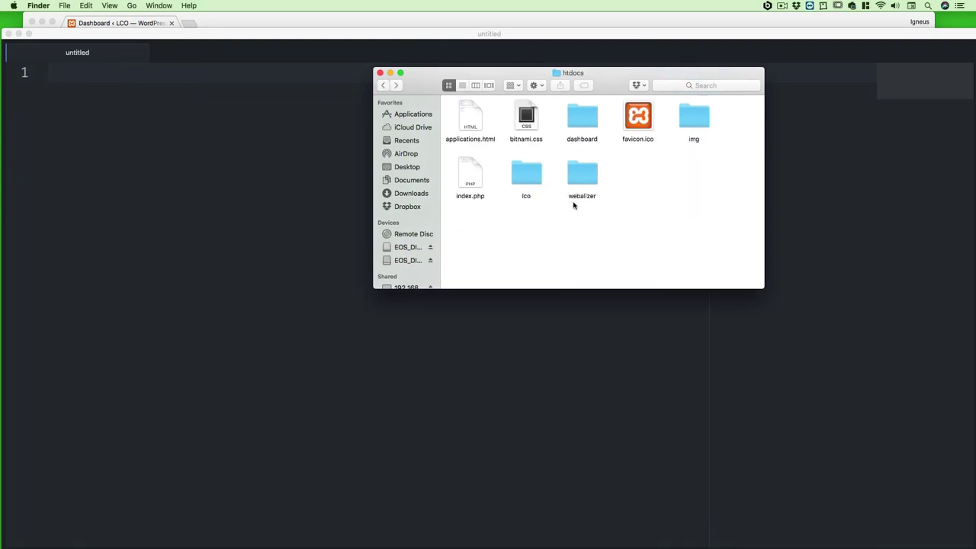
{"action": "left_click_drag", "start_coordinate": [527, 172], "coordinate": [115, 144]}
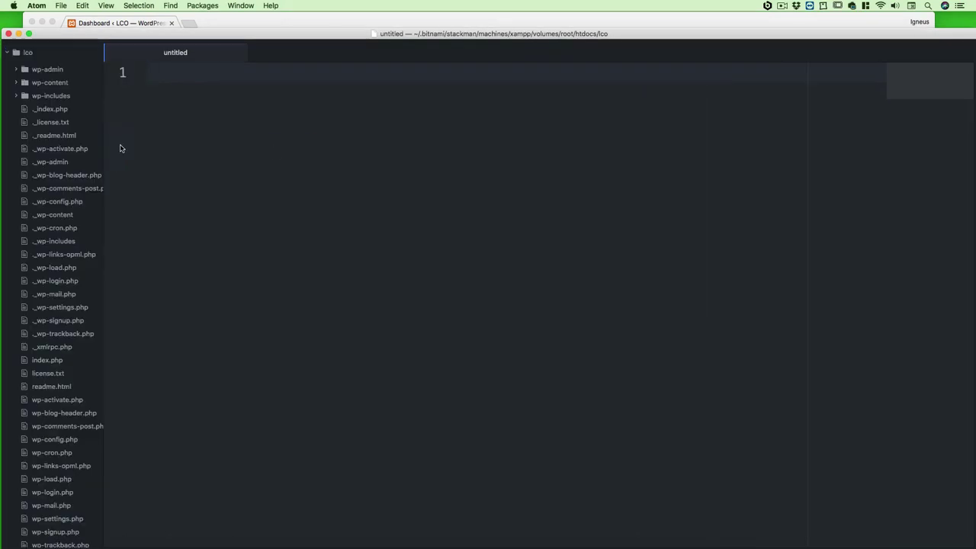
Step: Maximize the Atom window and scroll through the lco project tree
{"action": "double_click", "coordinate": [310, 35]}
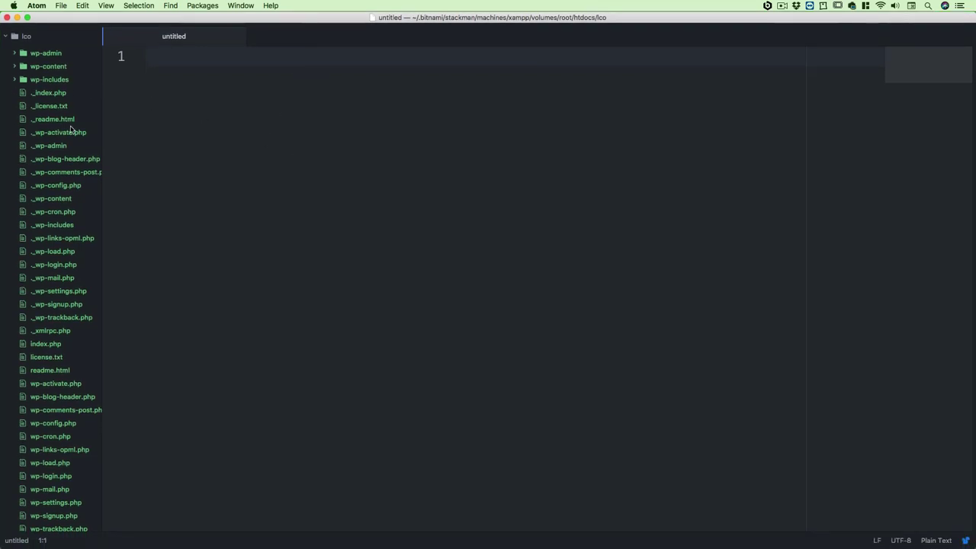
{"action": "scroll", "coordinate": [74, 170], "scroll_direction": "down", "scroll_amount": 1}
{"action": "scroll", "coordinate": [74, 170], "scroll_direction": "up", "scroll_amount": 1}
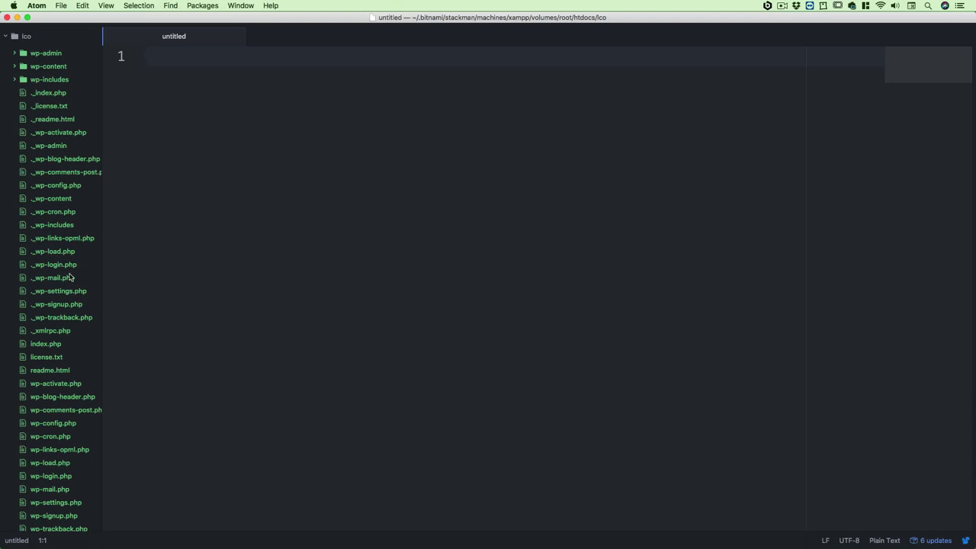
{"action": "scroll", "coordinate": [68, 277], "scroll_direction": "down", "scroll_amount": 1}
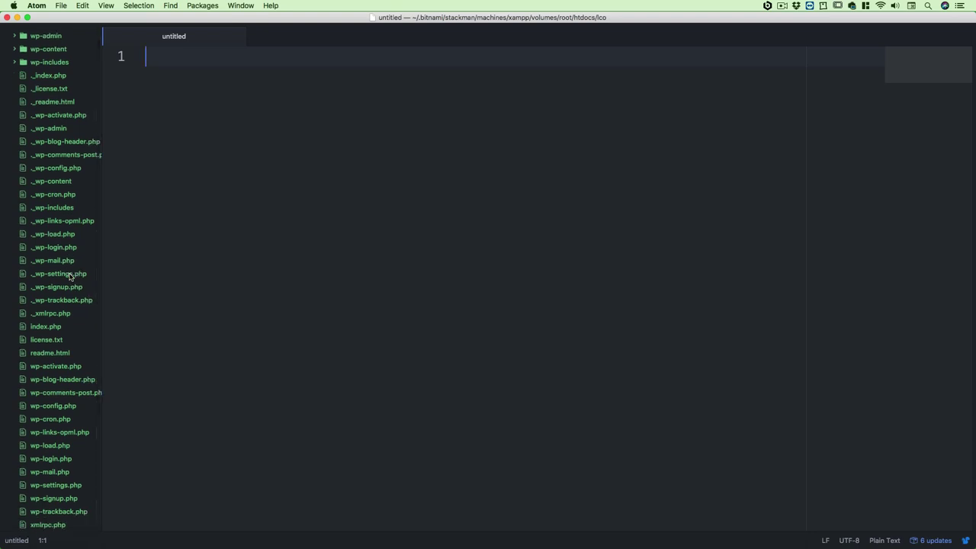
{"action": "scroll", "coordinate": [79, 320], "scroll_direction": "up", "scroll_amount": 1}
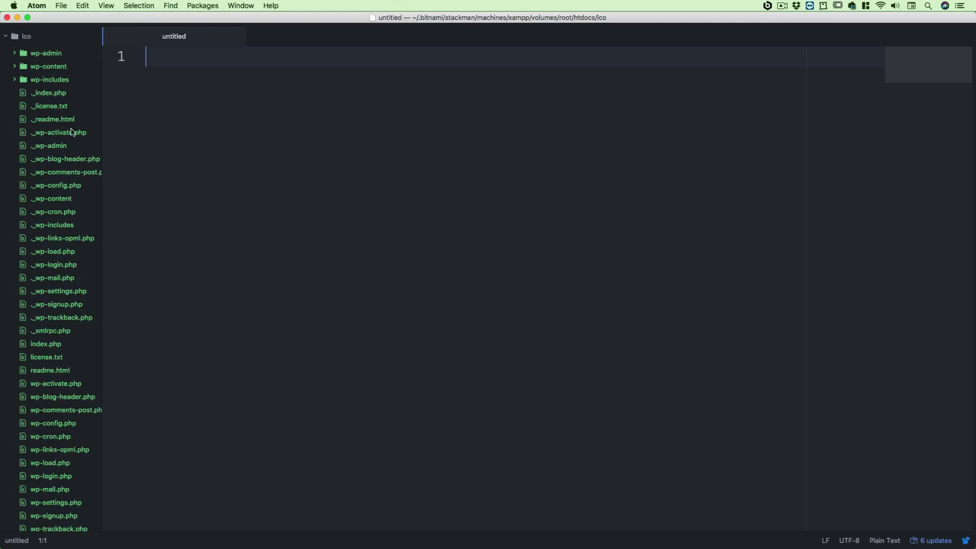
{"action": "scroll", "coordinate": [70, 132], "scroll_direction": "down", "scroll_amount": 1}
{"action": "scroll", "coordinate": [70, 132], "scroll_direction": "up", "scroll_amount": 1}
Step: Expand and collapse wp-content and wp-includes, then open license.txt
{"action": "left_click", "coordinate": [14, 67]}
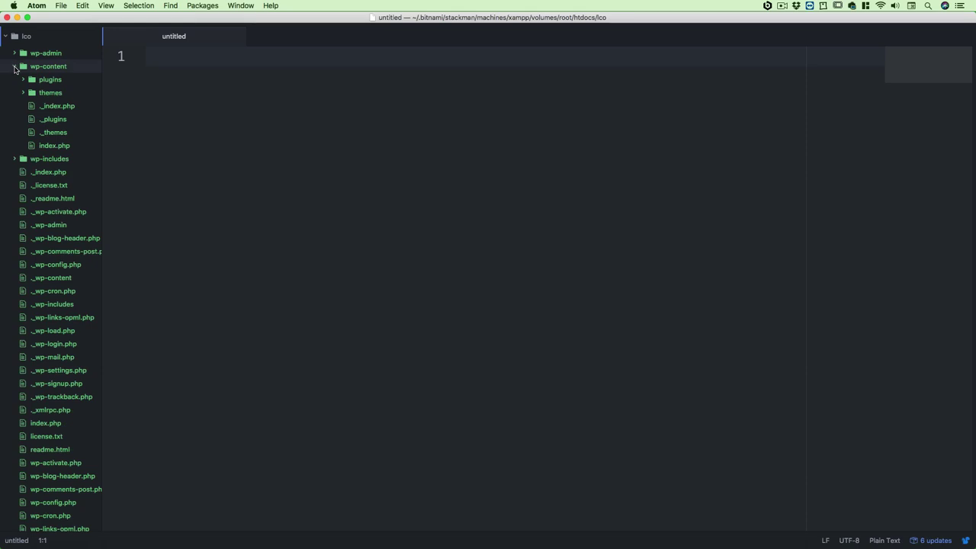
{"action": "left_click", "coordinate": [13, 67]}
{"action": "left_click", "coordinate": [14, 81]}
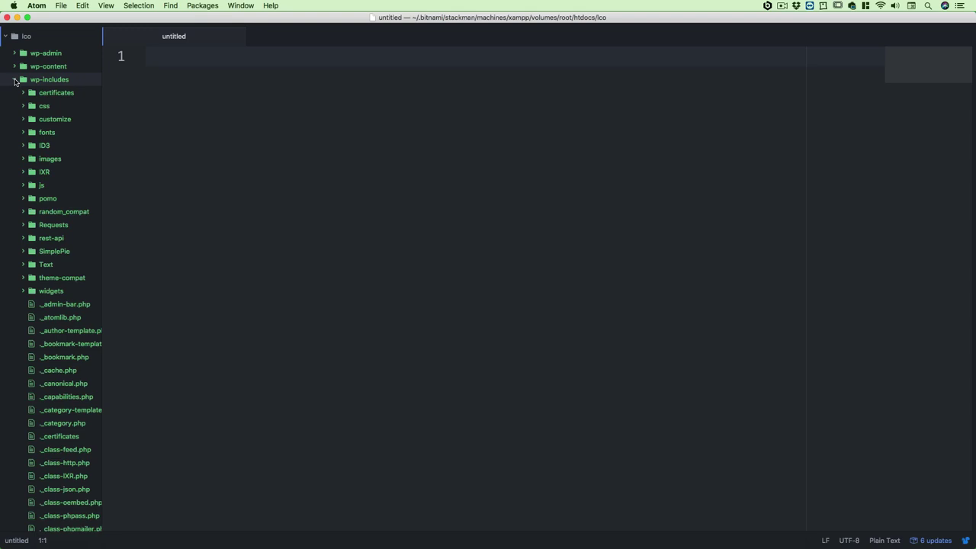
{"action": "left_click", "coordinate": [14, 80]}
{"action": "scroll", "coordinate": [62, 162], "scroll_direction": "down", "scroll_amount": 1}
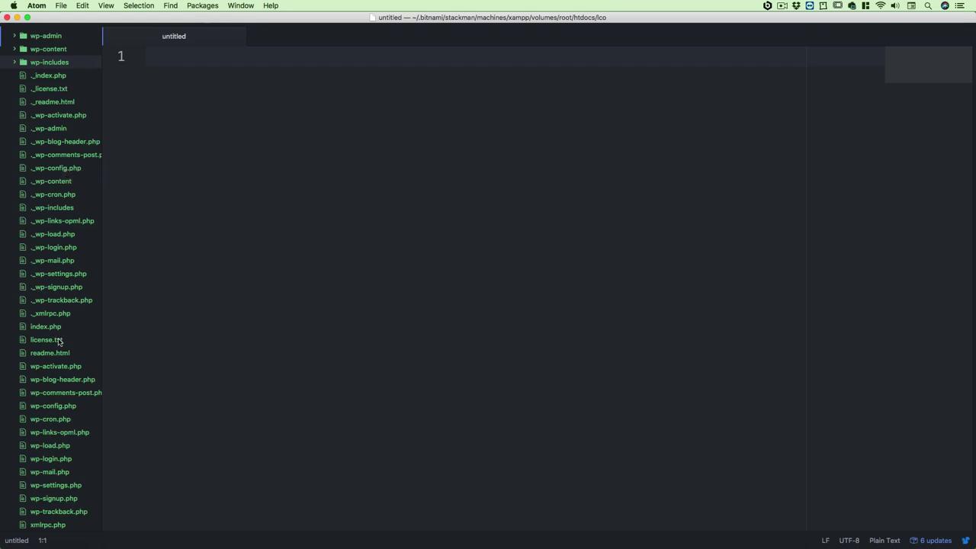
{"action": "left_click", "coordinate": [91, 342]}
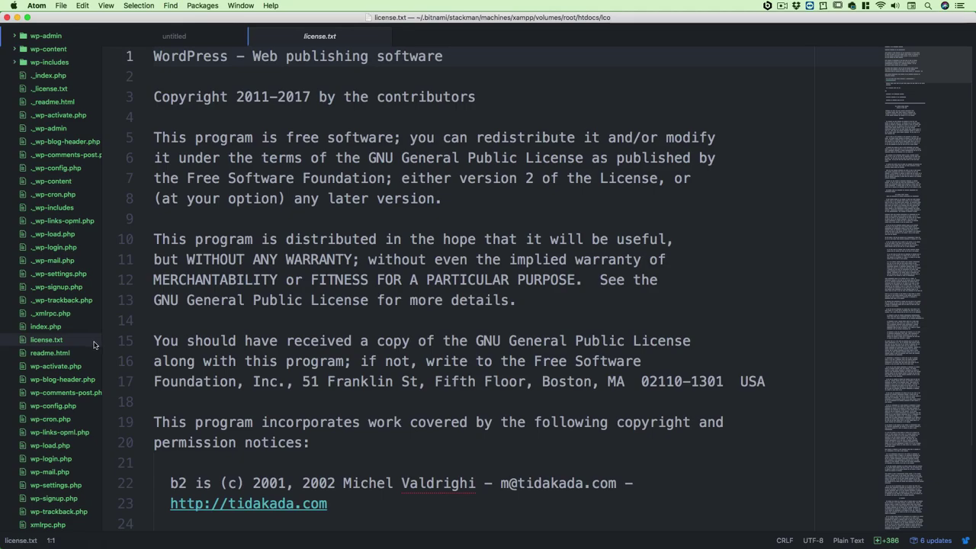
Step: Open readme.html and scroll through its installation and updating notes
{"action": "scroll", "coordinate": [248, 332], "scroll_direction": "down", "scroll_amount": 20}
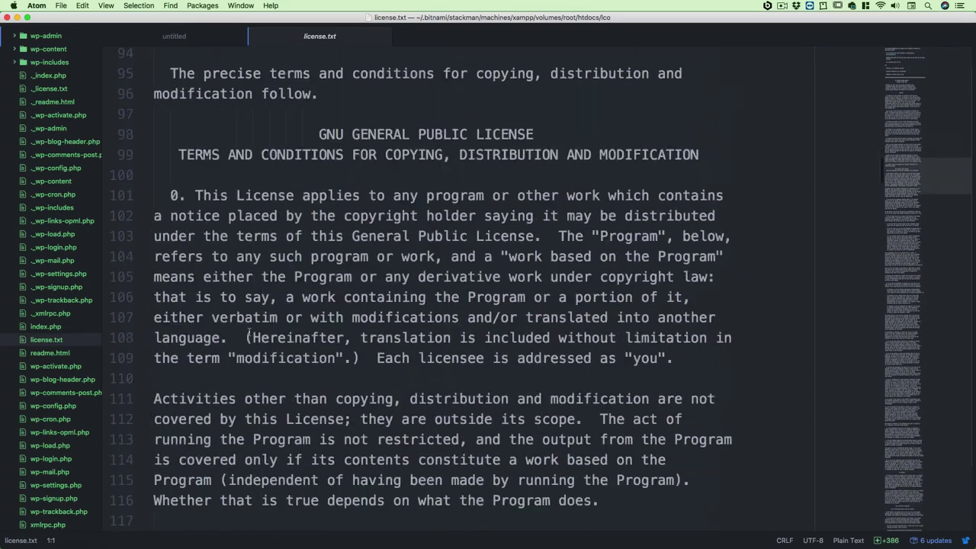
{"action": "scroll", "coordinate": [249, 332], "scroll_direction": "down", "scroll_amount": 2}
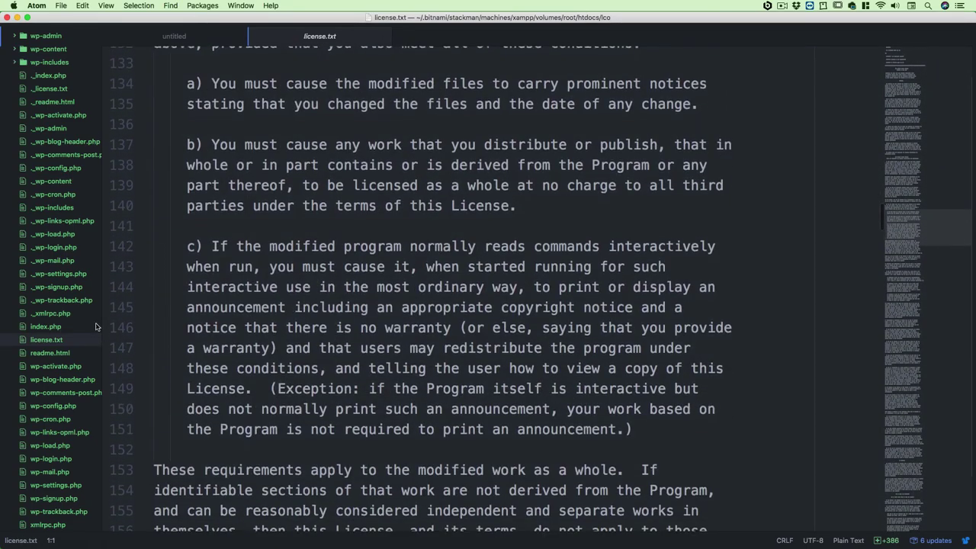
{"action": "left_click", "coordinate": [61, 354]}
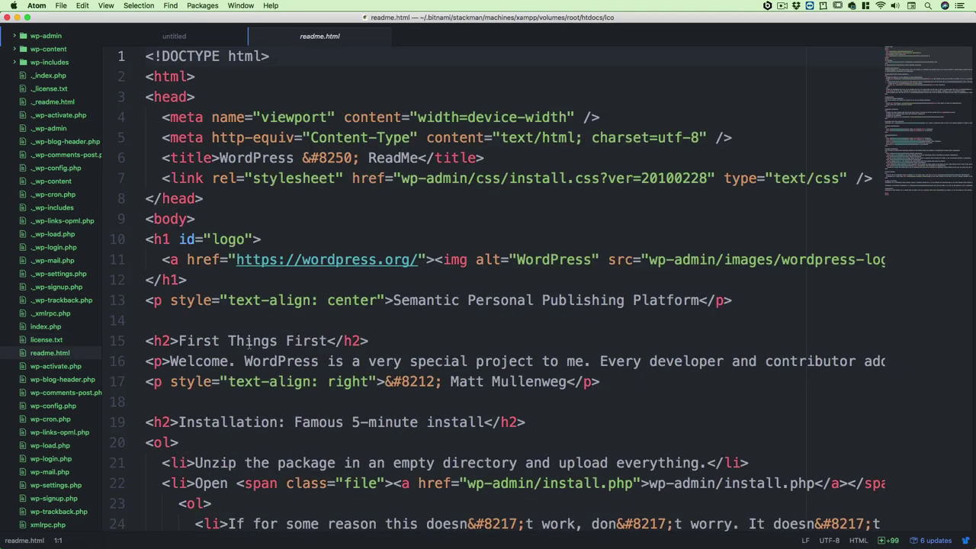
{"action": "scroll", "coordinate": [517, 297], "scroll_direction": "down", "scroll_amount": 8}
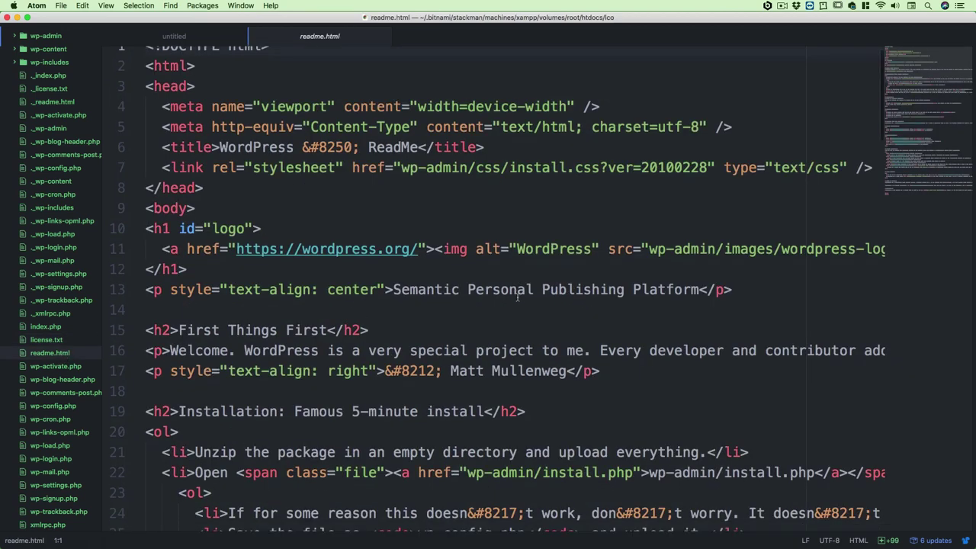
{"action": "scroll", "coordinate": [517, 297], "scroll_direction": "down", "scroll_amount": 10}
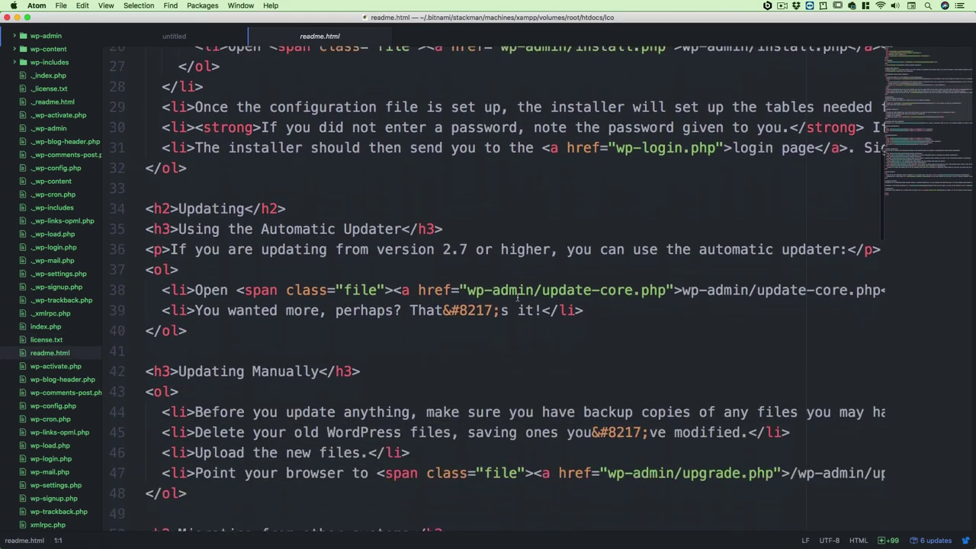
{"action": "scroll", "coordinate": [517, 297], "scroll_direction": "down", "scroll_amount": 12}
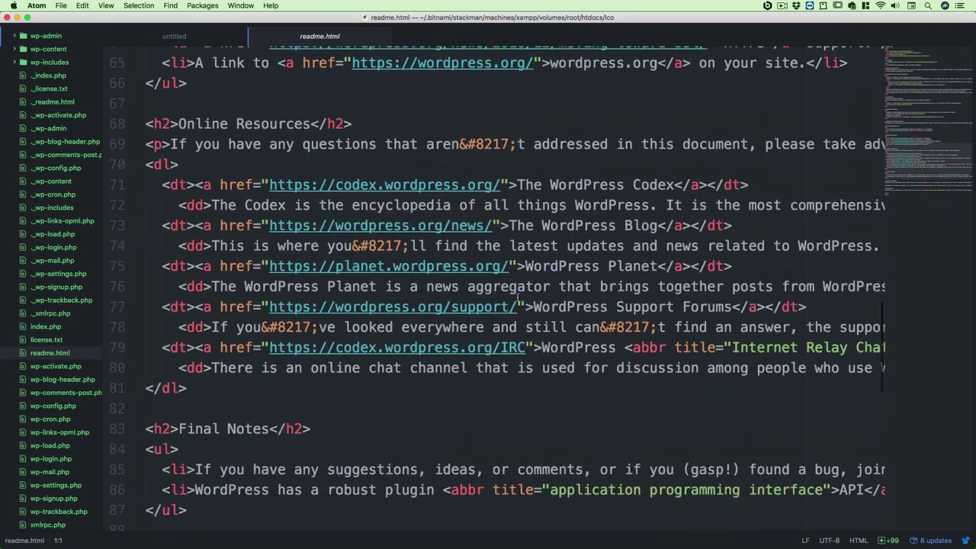
{"action": "scroll", "coordinate": [517, 297], "scroll_direction": "down", "scroll_amount": 3}
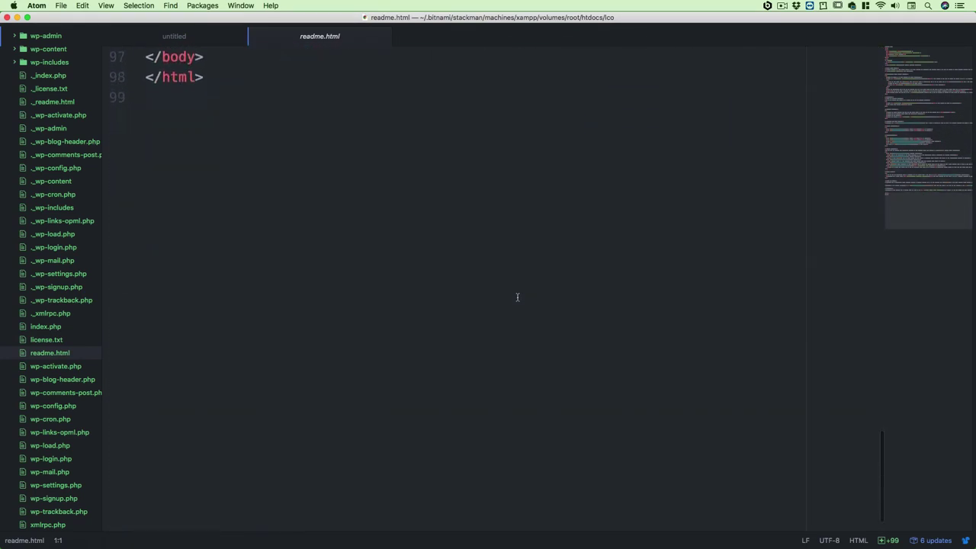
{"action": "scroll", "coordinate": [517, 298], "scroll_direction": "up", "scroll_amount": 10}
{"action": "scroll", "coordinate": [518, 298], "scroll_direction": "up", "scroll_amount": 12}
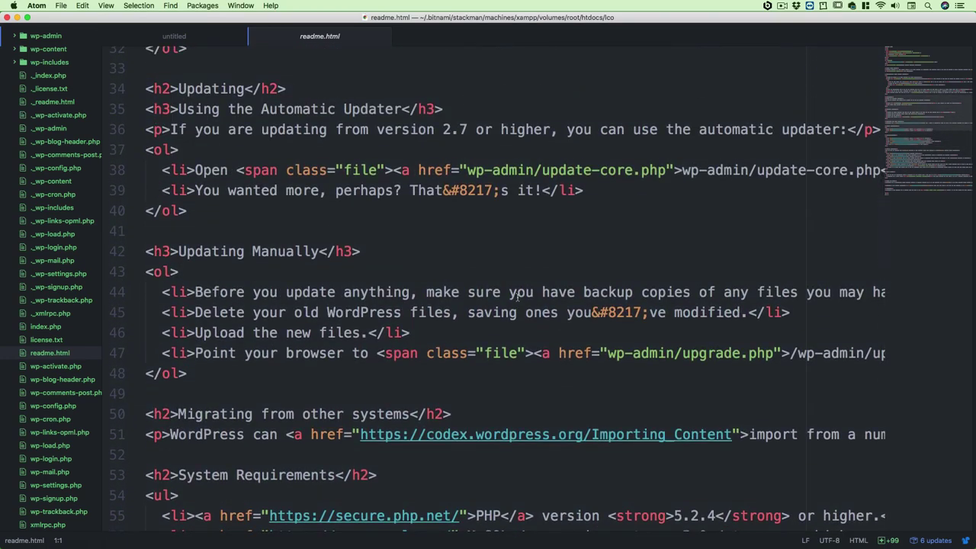
{"action": "scroll", "coordinate": [517, 297], "scroll_direction": "up", "scroll_amount": 3}
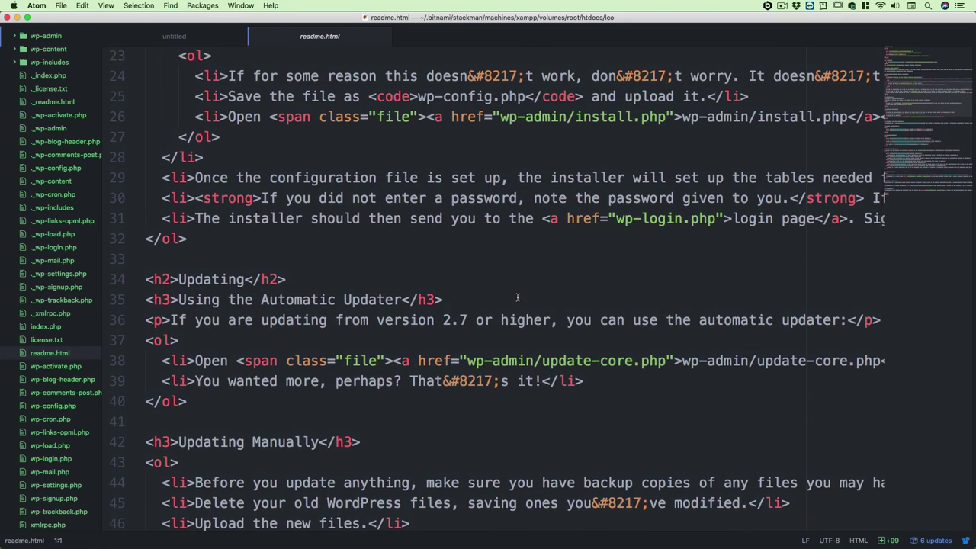
Step: Glance back at license.txt, return to readme.html, and widen the project tree panel
{"action": "left_click", "coordinate": [48, 340]}
{"action": "left_click", "coordinate": [68, 354]}
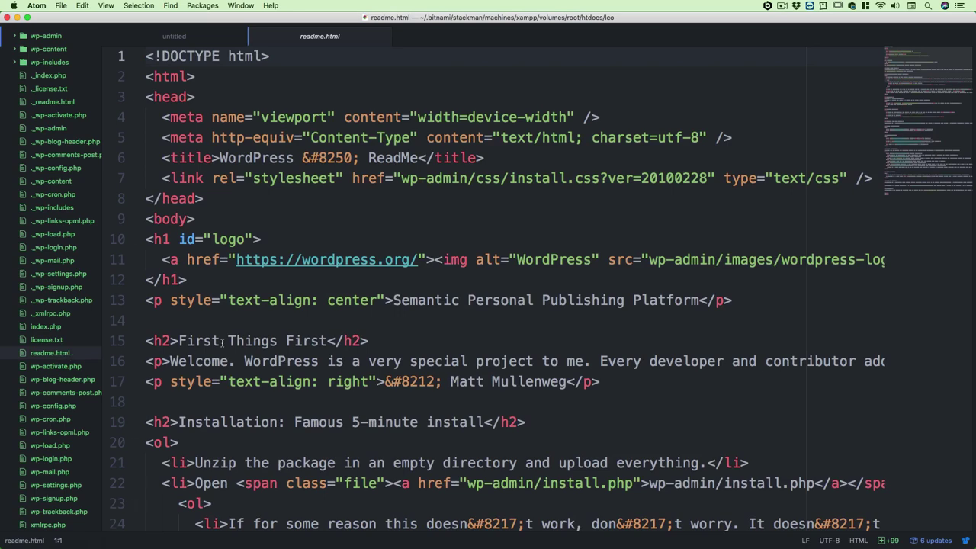
{"action": "scroll", "coordinate": [250, 339], "scroll_direction": "down", "scroll_amount": 10}
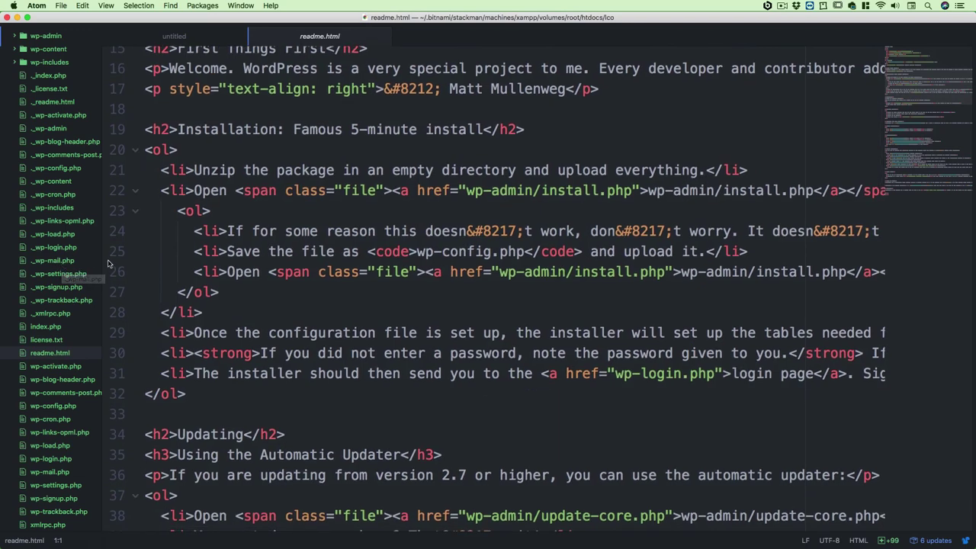
{"action": "left_click_drag", "start_coordinate": [103, 265], "coordinate": [132, 264]}
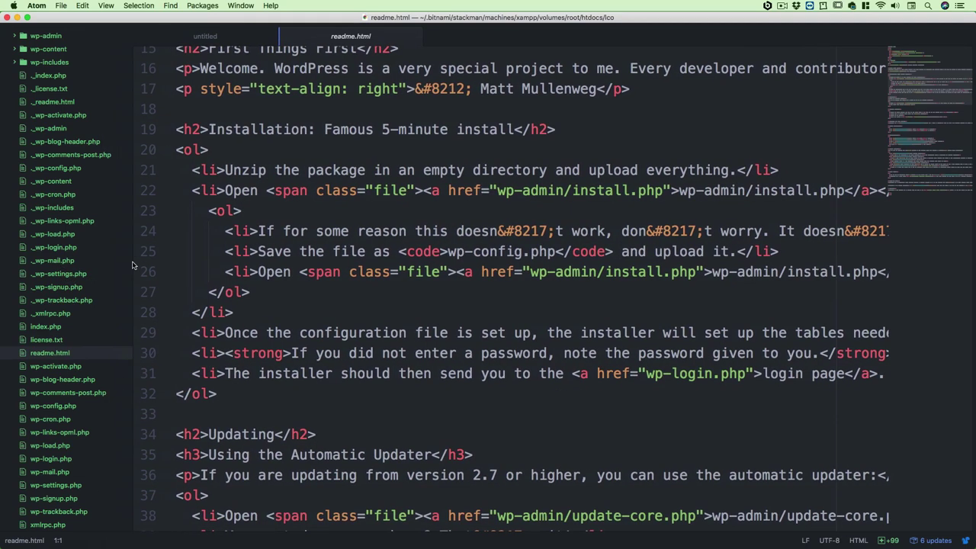
{"action": "scroll", "coordinate": [69, 191], "scroll_direction": "up", "scroll_amount": 1}
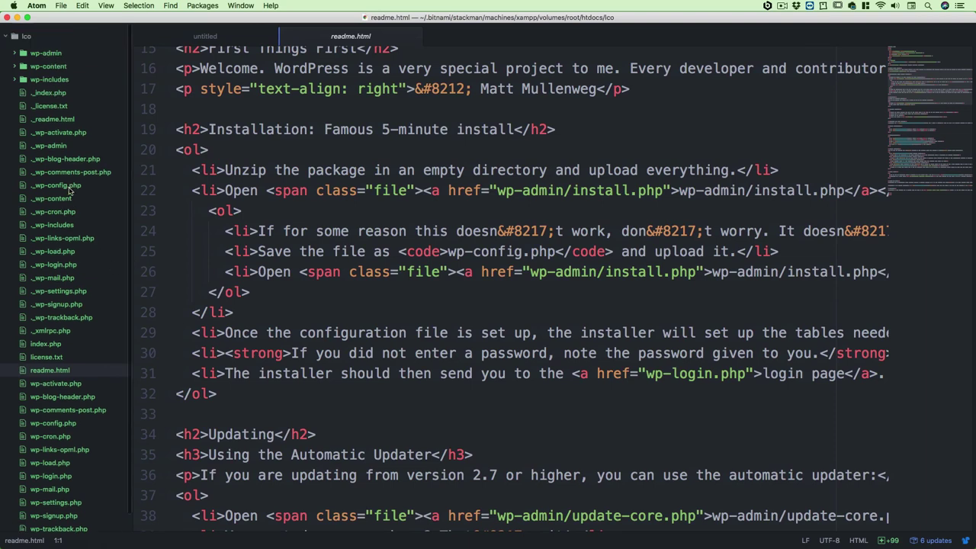
{"action": "scroll", "coordinate": [68, 190], "scroll_direction": "down", "scroll_amount": 1}
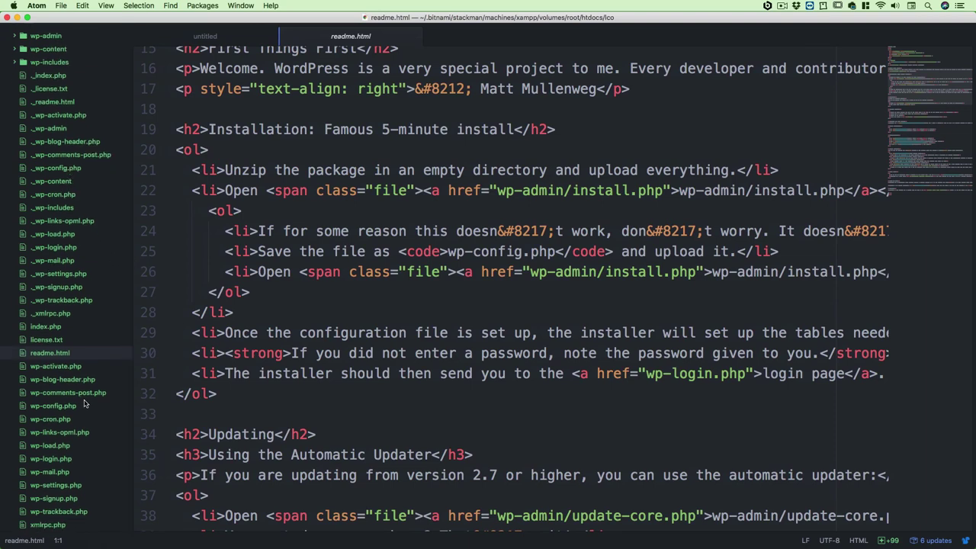
Step: Open wp-config.php and scroll through its MySQL settings for database 'lcopress'
{"action": "left_click", "coordinate": [56, 419]}
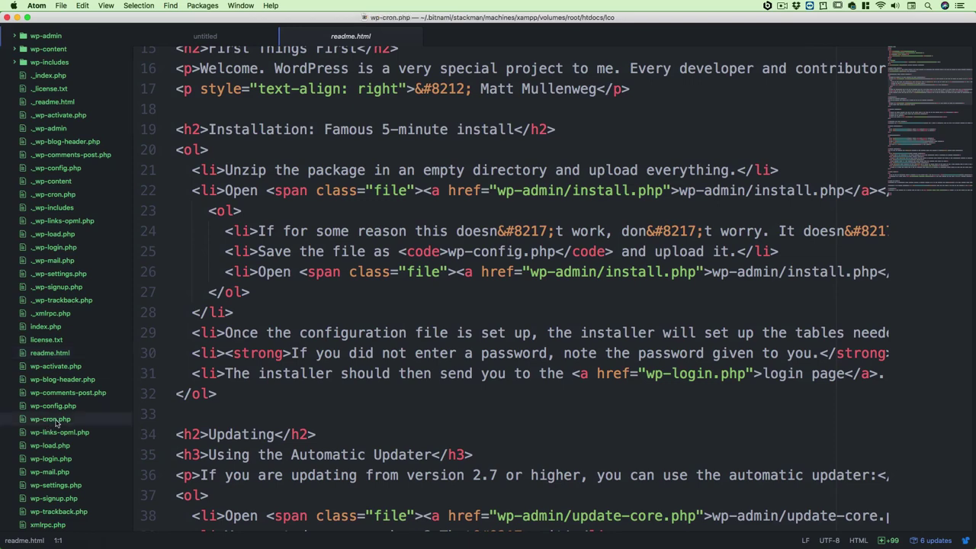
{"action": "left_click", "coordinate": [72, 407]}
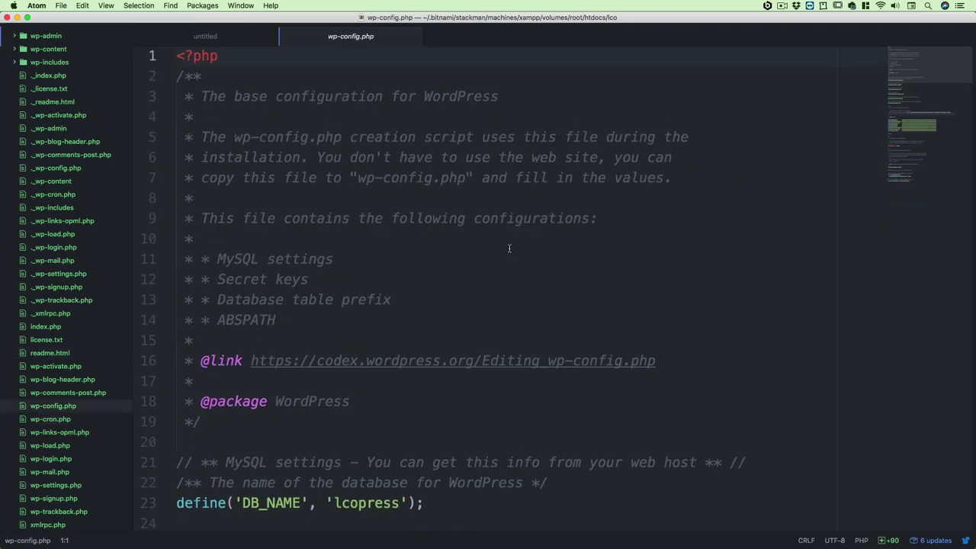
{"action": "scroll", "coordinate": [509, 248], "scroll_direction": "down", "scroll_amount": 5}
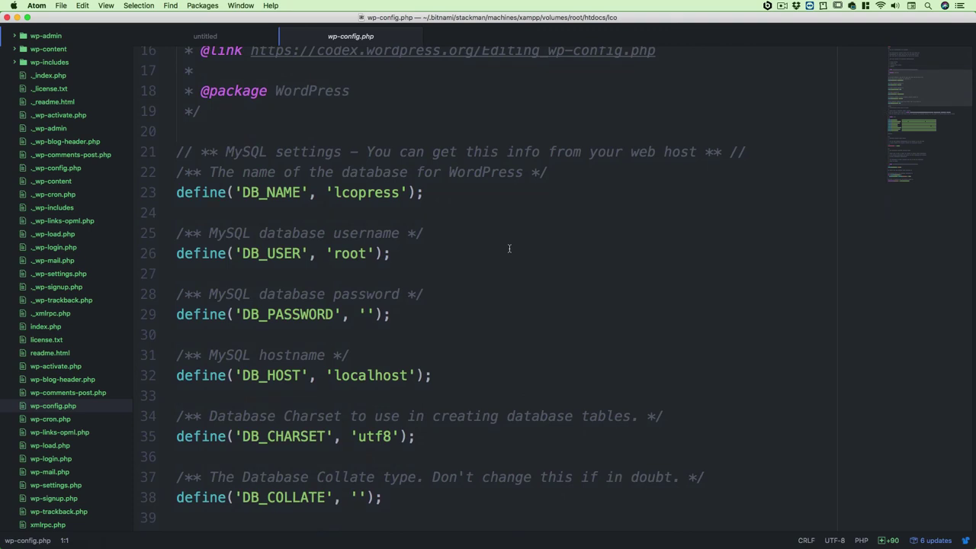
{"action": "scroll", "coordinate": [509, 249], "scroll_direction": "down", "scroll_amount": 3}
{"action": "scroll", "coordinate": [510, 249], "scroll_direction": "up", "scroll_amount": 2}
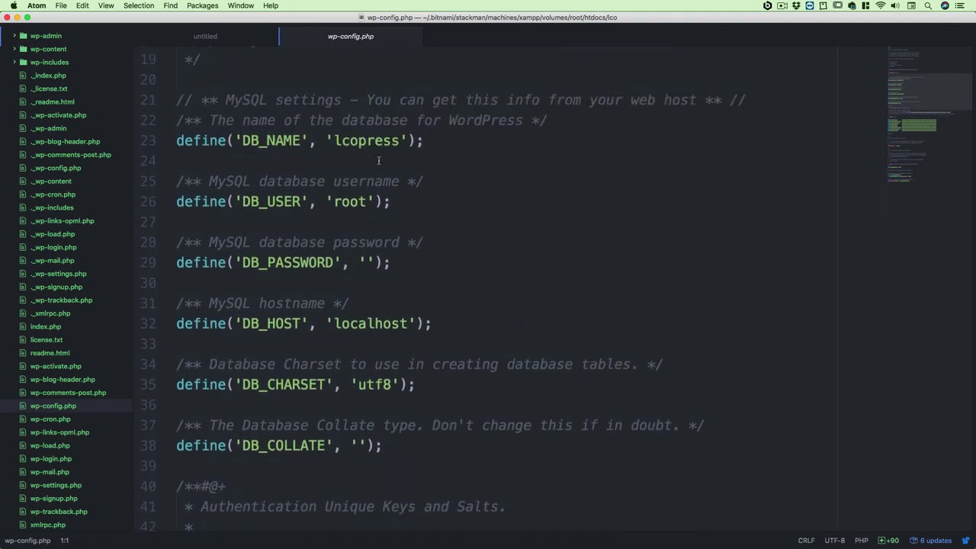
{"action": "scroll", "coordinate": [500, 182], "scroll_direction": "down", "scroll_amount": 8}
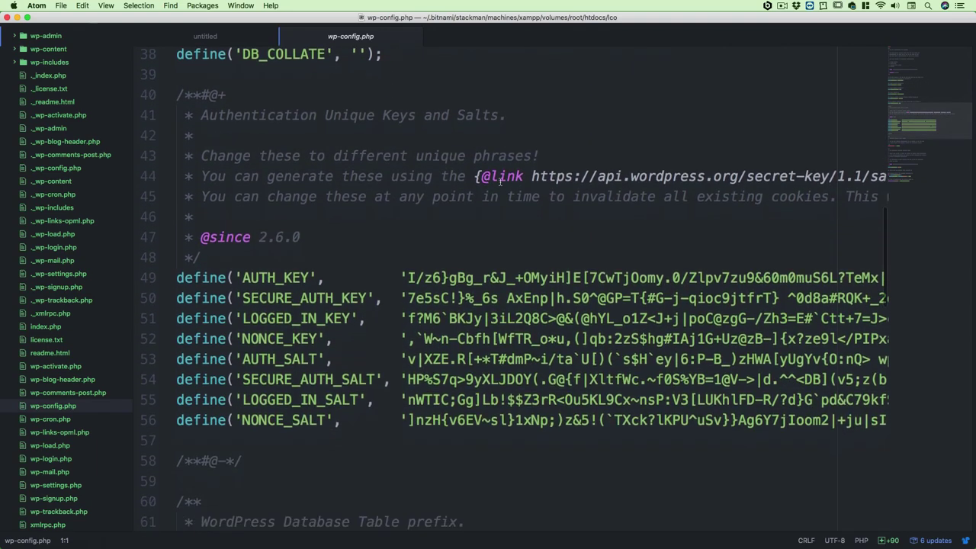
{"action": "scroll", "coordinate": [458, 177], "scroll_direction": "down", "scroll_amount": 6}
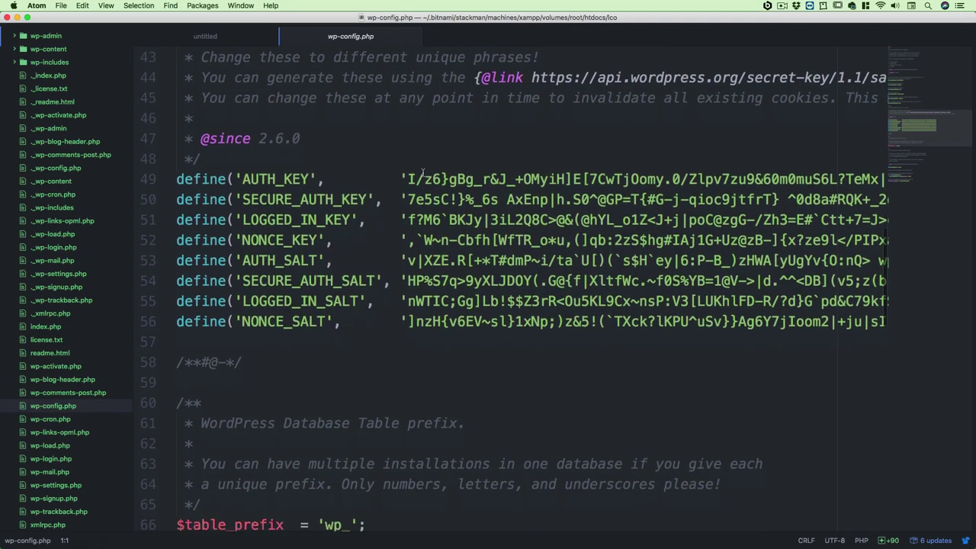
{"action": "scroll", "coordinate": [422, 173], "scroll_direction": "down", "scroll_amount": 1}
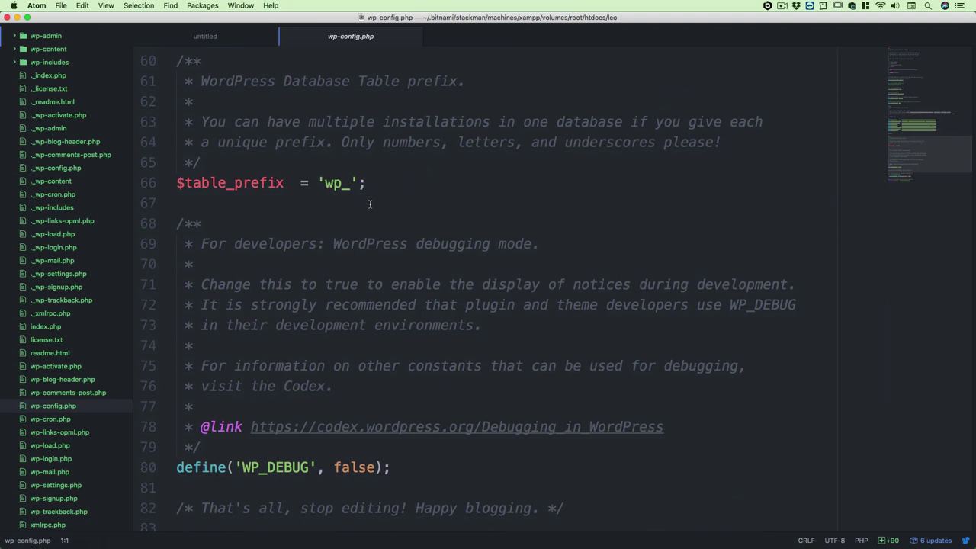
Step: Highlight the 'wp_' table prefix value, then show all open windows
{"action": "left_click_drag", "start_coordinate": [350, 184], "coordinate": [327, 183]}
{"action": "left_click", "coordinate": [403, 190]}
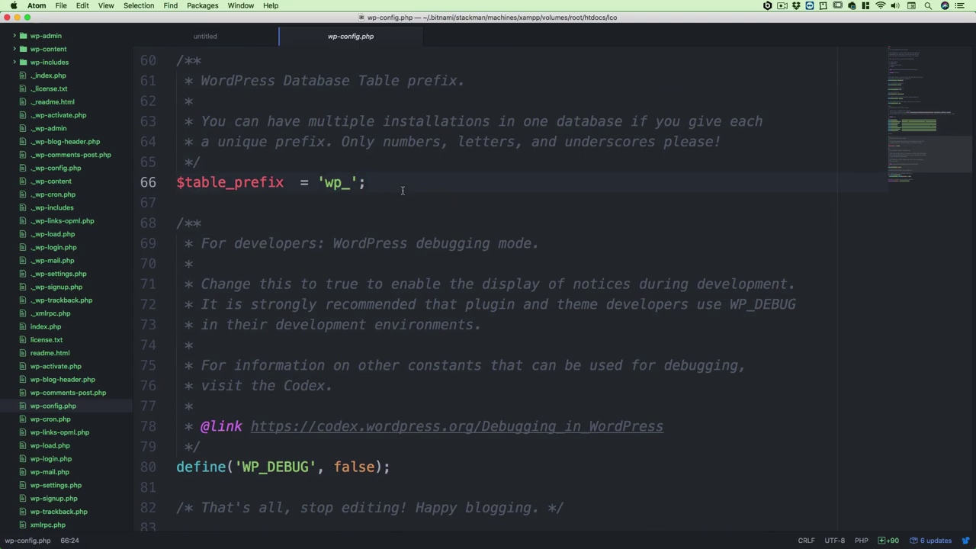
{"action": "key", "text": "ctrl+Up"}
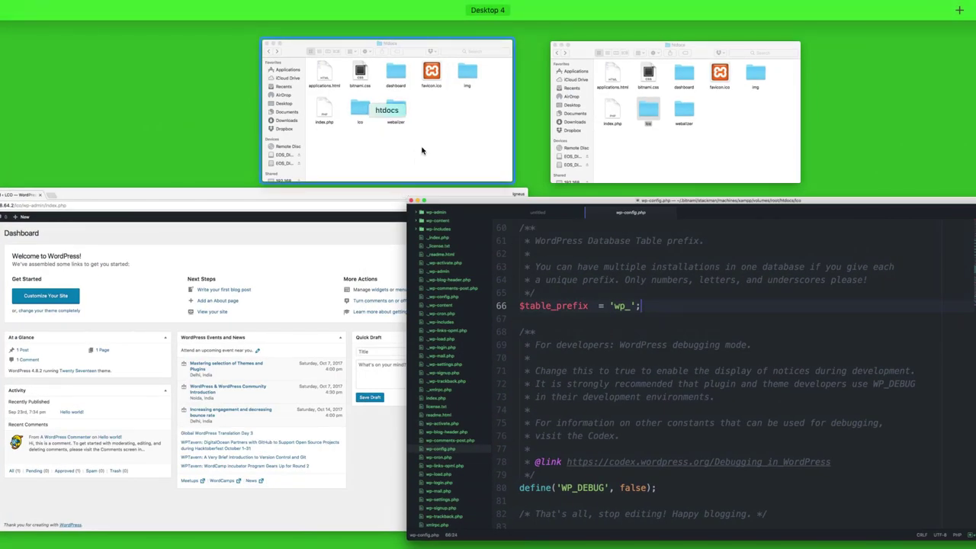
Step: From XAMPP's General tab, open the XAMPP 7.1.9-0 welcome dashboard in Chrome
{"action": "left_click", "coordinate": [422, 150]}
{"action": "key", "text": "ctrl+Up"}
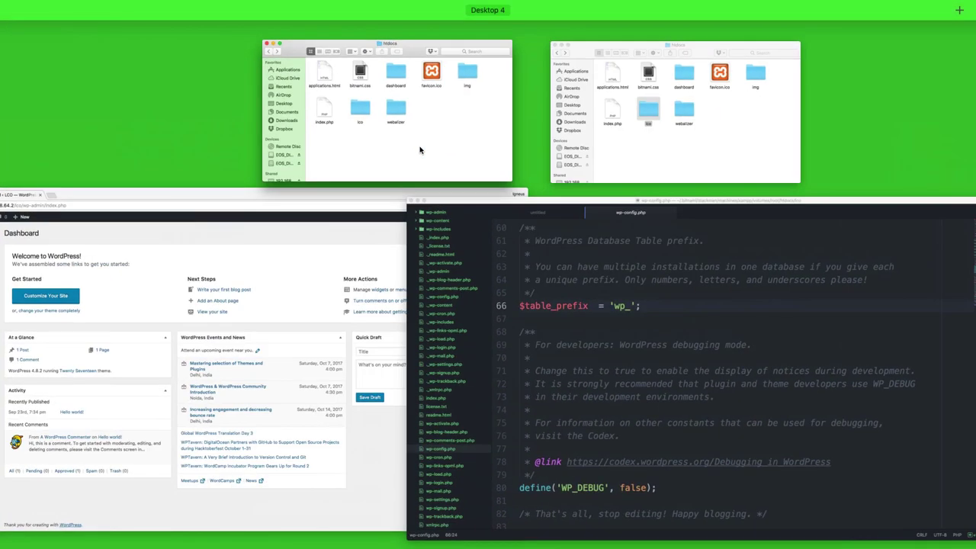
{"action": "left_click", "coordinate": [81, 408]}
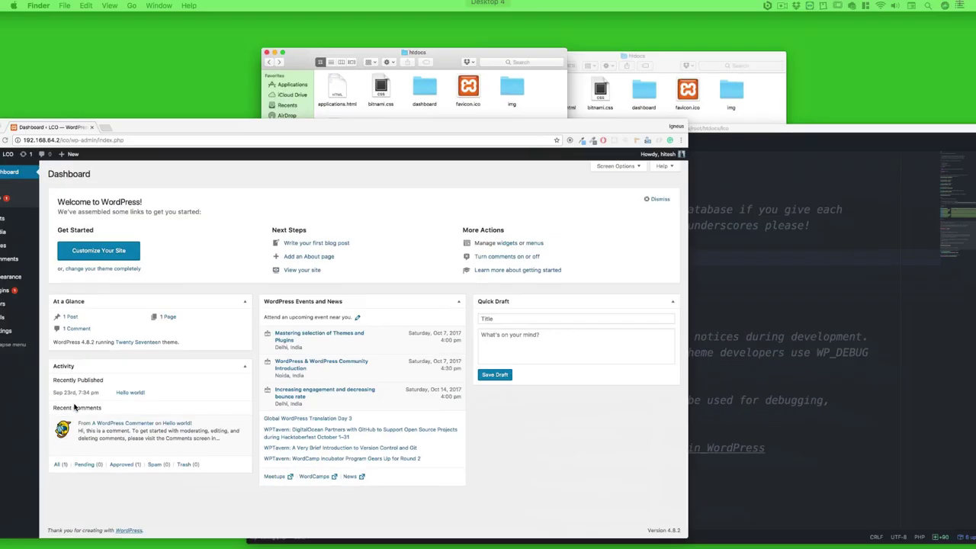
{"action": "key", "text": "super+Tab"}
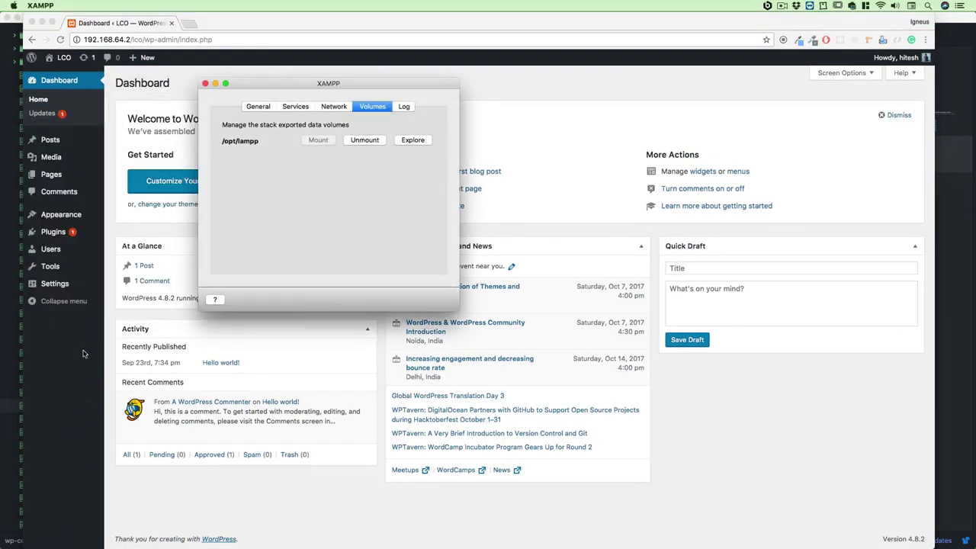
{"action": "left_click", "coordinate": [258, 106]}
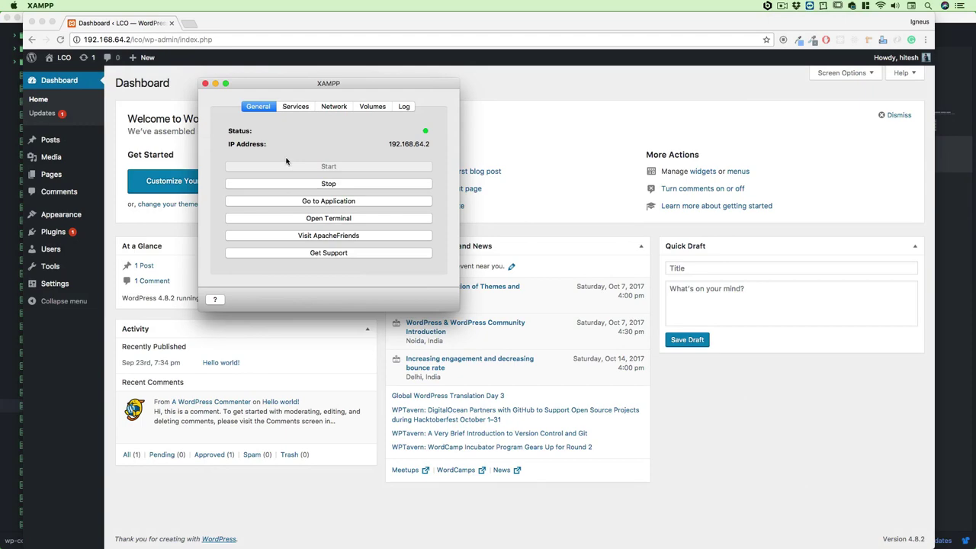
{"action": "left_click", "coordinate": [326, 201]}
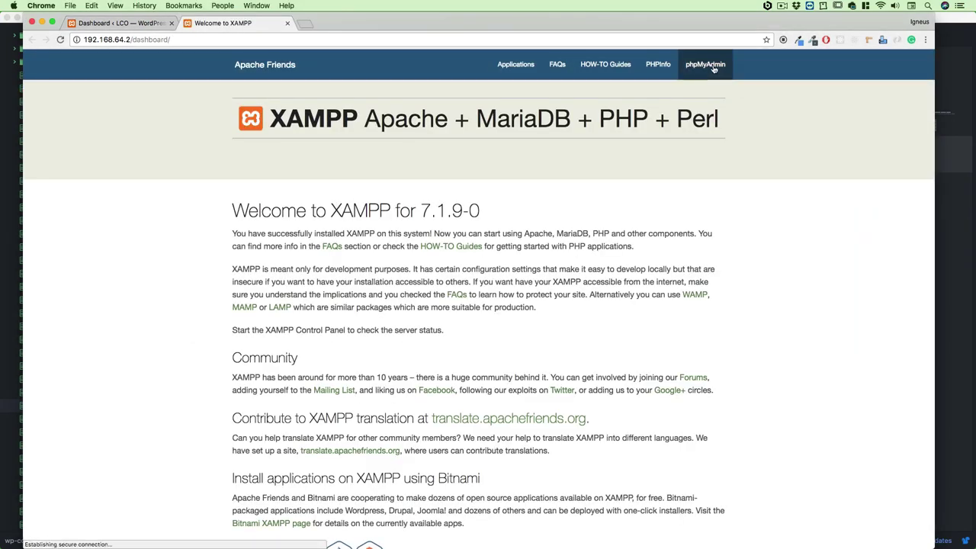
Step: Launch phpMyAdmin from the XAMPP dashboard and select the lcopress database
{"action": "left_click", "coordinate": [709, 65]}
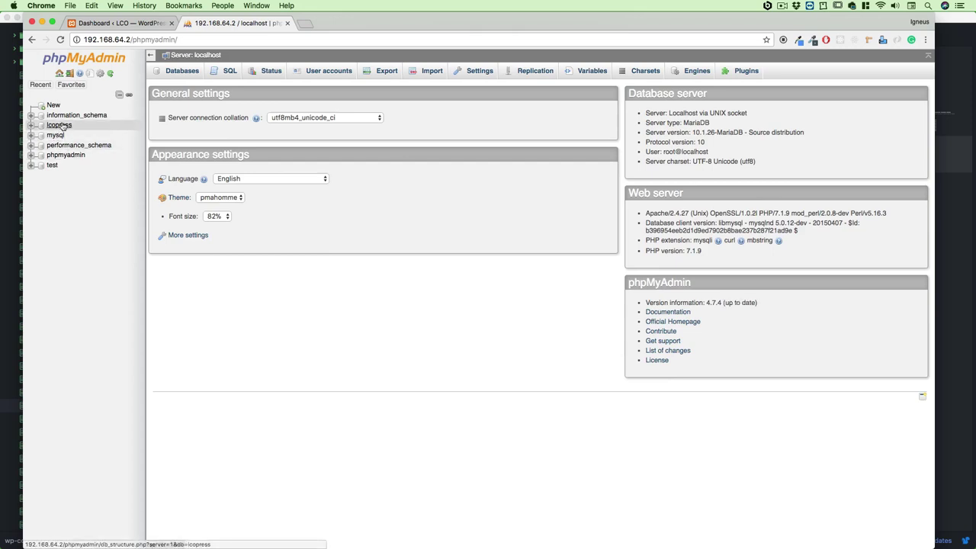
{"action": "left_click", "coordinate": [65, 127]}
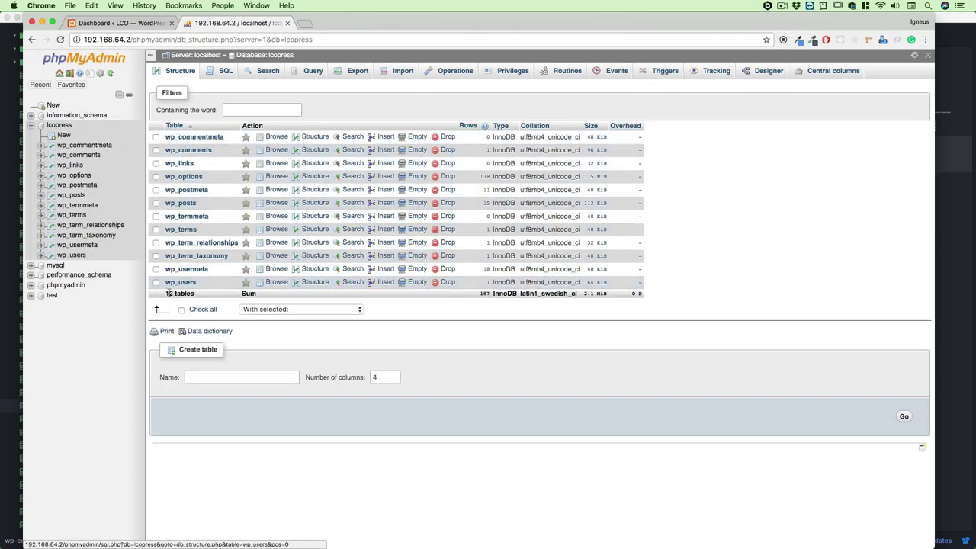
Step: Bring Atom forward and scroll wp-config.php to its require_once wp-settings.php ending
{"action": "key", "text": "ctrl+Up"}
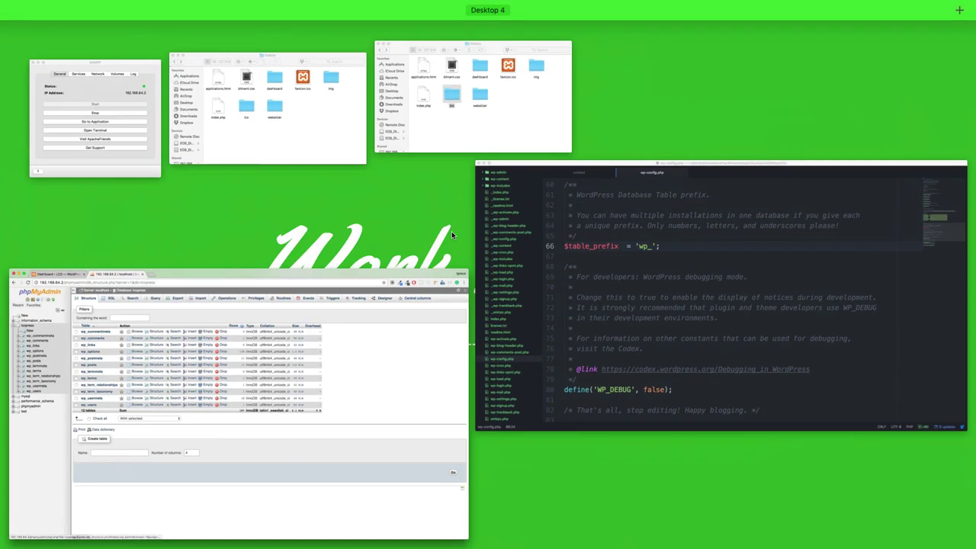
{"action": "left_click", "coordinate": [481, 226]}
{"action": "scroll", "coordinate": [481, 226], "scroll_direction": "down", "scroll_amount": 8}
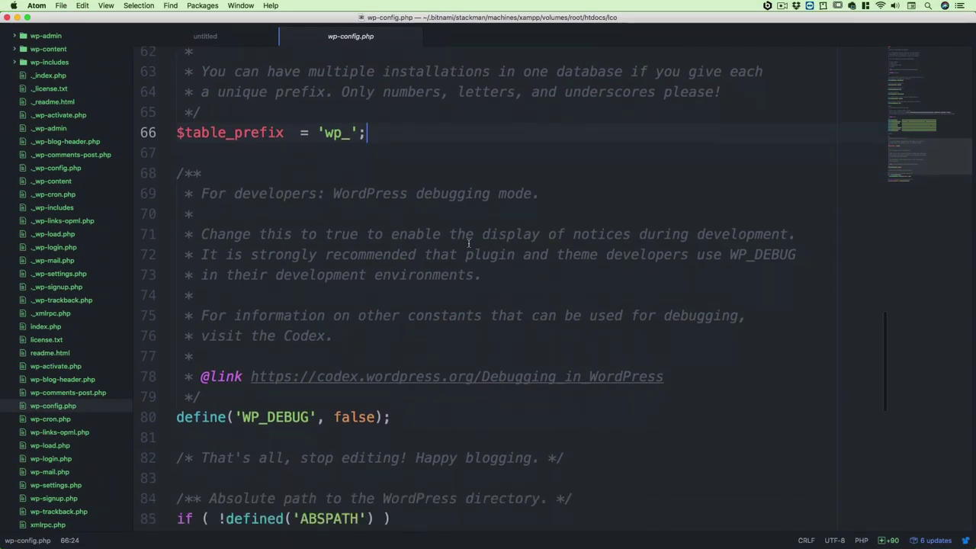
{"action": "scroll", "coordinate": [468, 244], "scroll_direction": "down", "scroll_amount": 6}
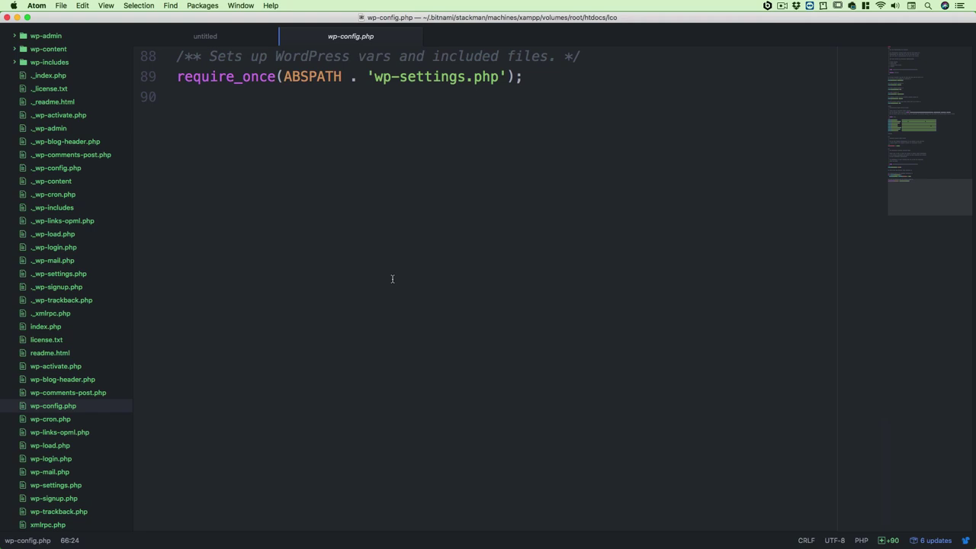
{"action": "key", "text": "ctrl+Up"}
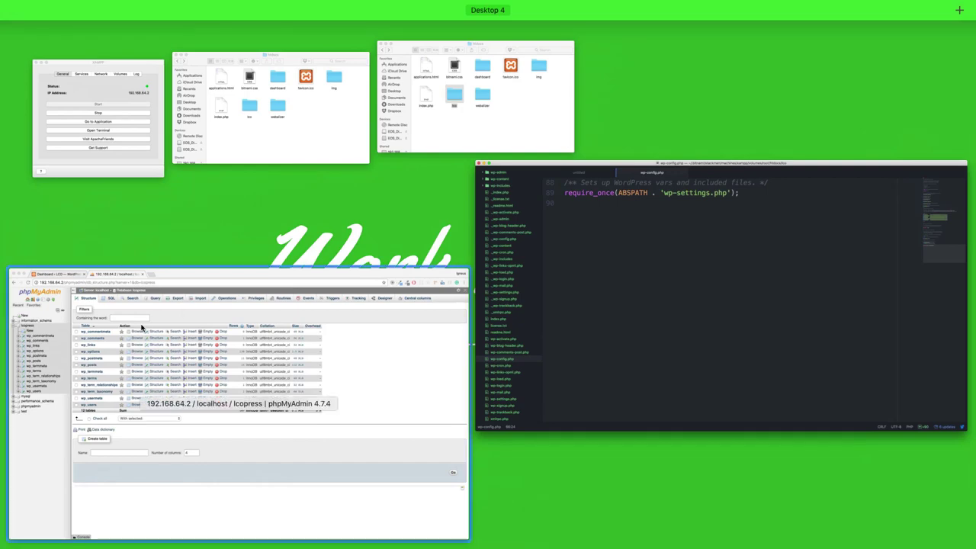
Step: Bring Chrome forward and return to the LCO site's WordPress admin Dashboard
{"action": "left_click", "coordinate": [142, 327]}
{"action": "left_click", "coordinate": [136, 26]}
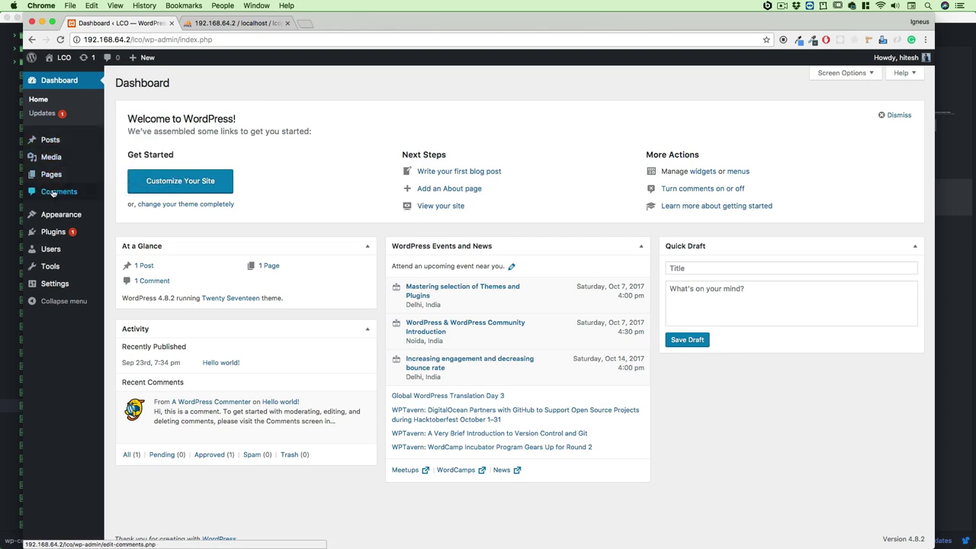
{"action": "mouse_move", "coordinate": [69, 148]}
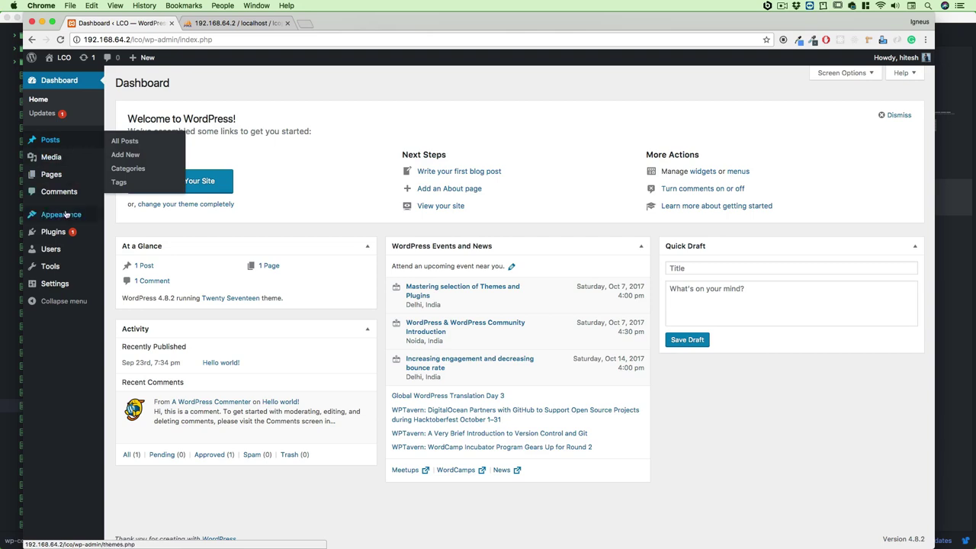
{"action": "mouse_move", "coordinate": [85, 250]}
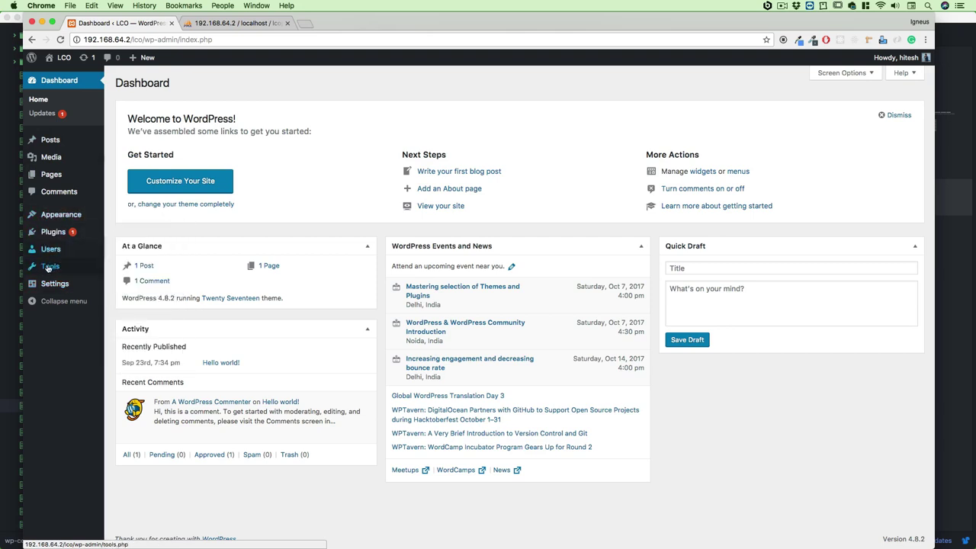
{"action": "mouse_move", "coordinate": [55, 218]}
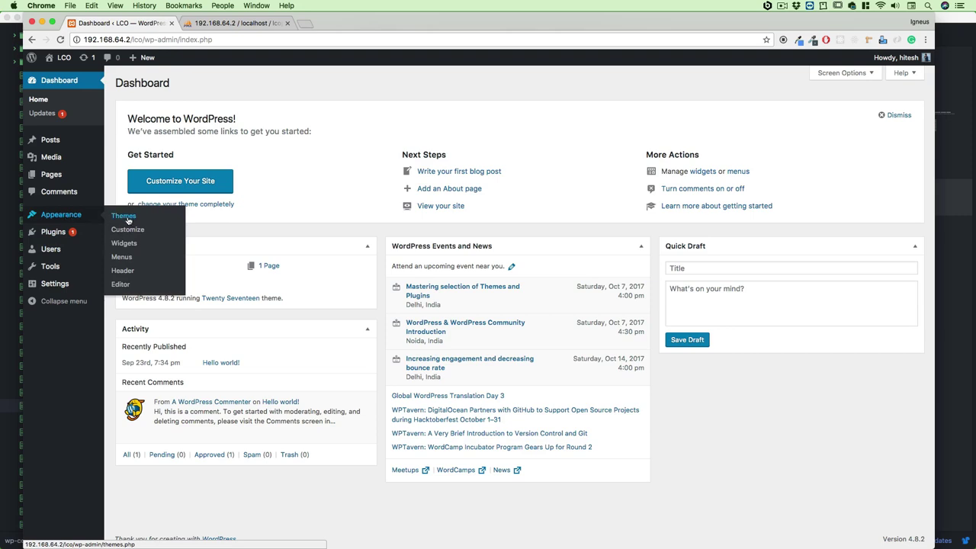
Step: Open the theme editor and look through the Twenty Seventeen stylesheet
{"action": "left_click", "coordinate": [125, 286]}
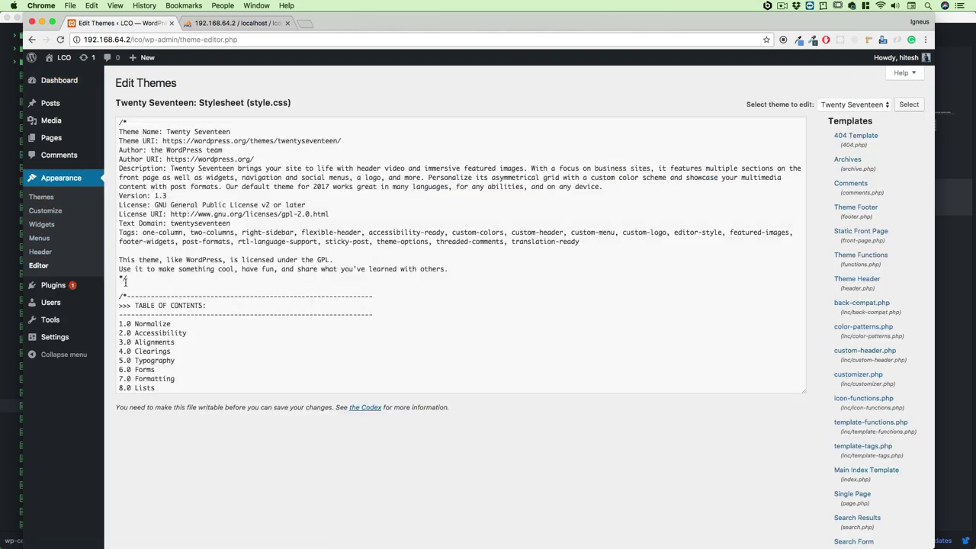
{"action": "scroll", "coordinate": [395, 221], "scroll_direction": "down", "scroll_amount": 20}
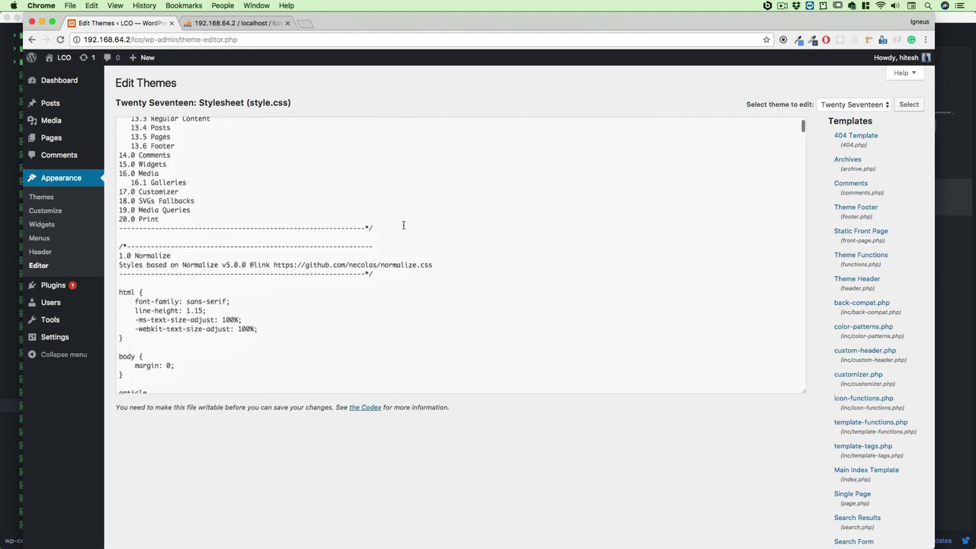
{"action": "scroll", "coordinate": [404, 225], "scroll_direction": "up", "scroll_amount": 20}
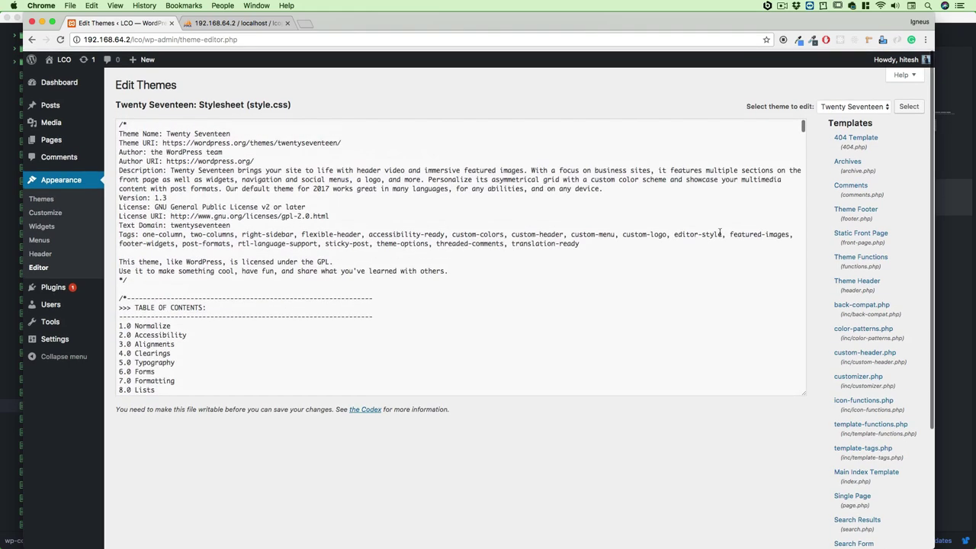
Step: Read through the Theme Footer (footer.php) code, then go to the installed themes list
{"action": "left_click", "coordinate": [868, 210]}
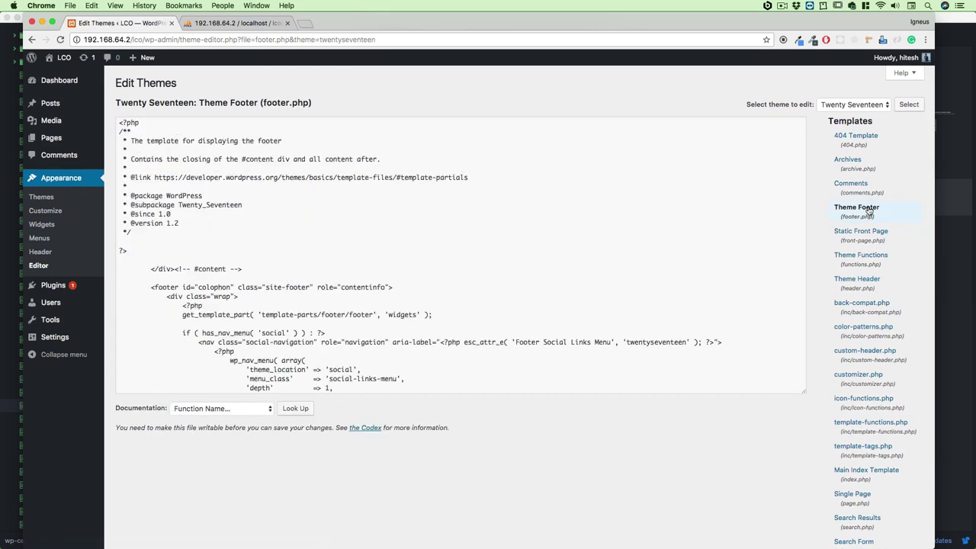
{"action": "scroll", "coordinate": [389, 225], "scroll_direction": "down", "scroll_amount": 5}
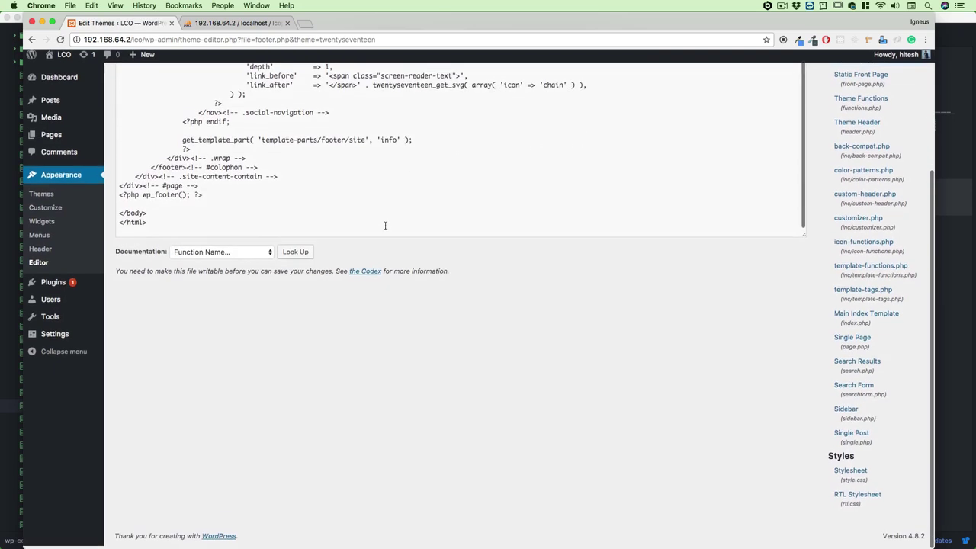
{"action": "scroll", "coordinate": [386, 226], "scroll_direction": "up", "scroll_amount": 5}
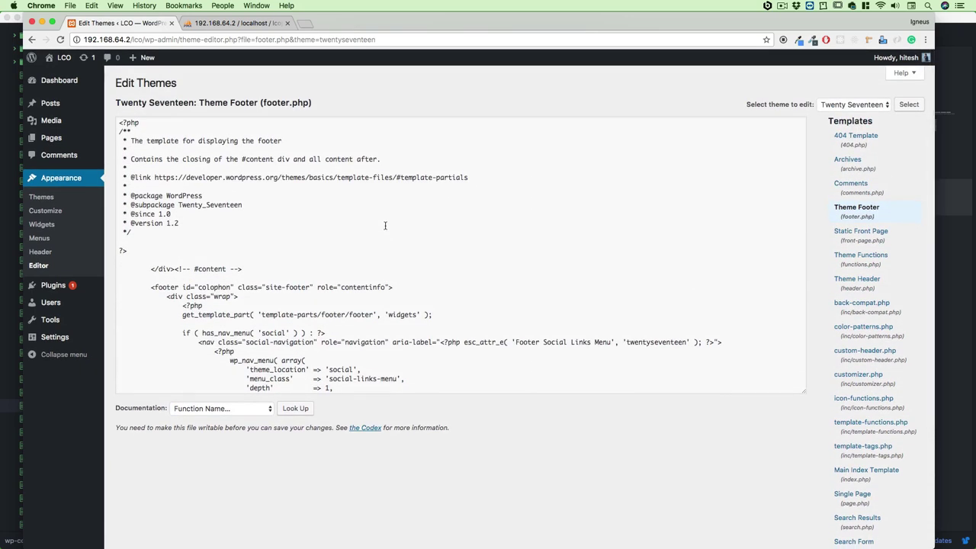
{"action": "scroll", "coordinate": [385, 226], "scroll_direction": "down", "scroll_amount": 5}
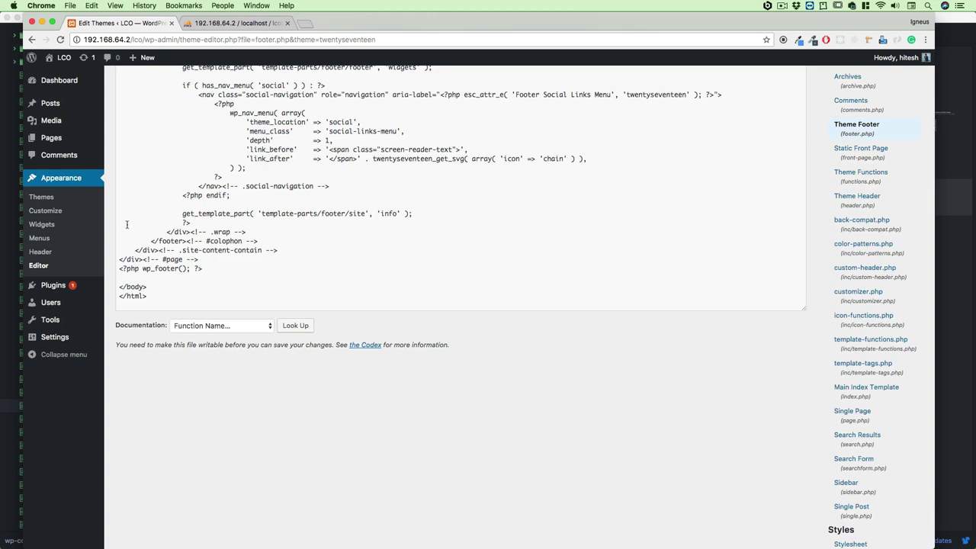
{"action": "left_click", "coordinate": [46, 198]}
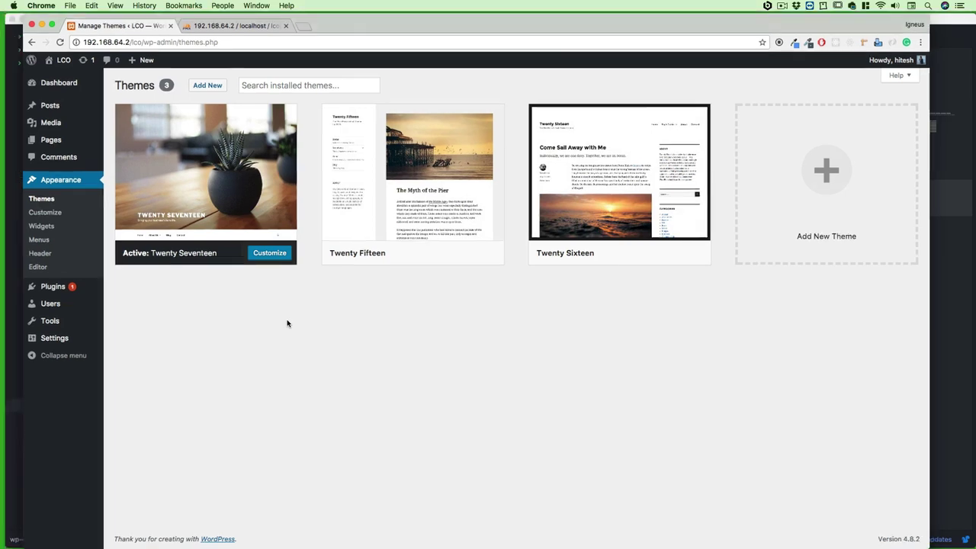
Step: Switch to Atom and expand wp-content/themes, toggling twentyfifteen open and closed
{"action": "key", "text": "ctrl+Up"}
{"action": "left_click", "coordinate": [669, 270]}
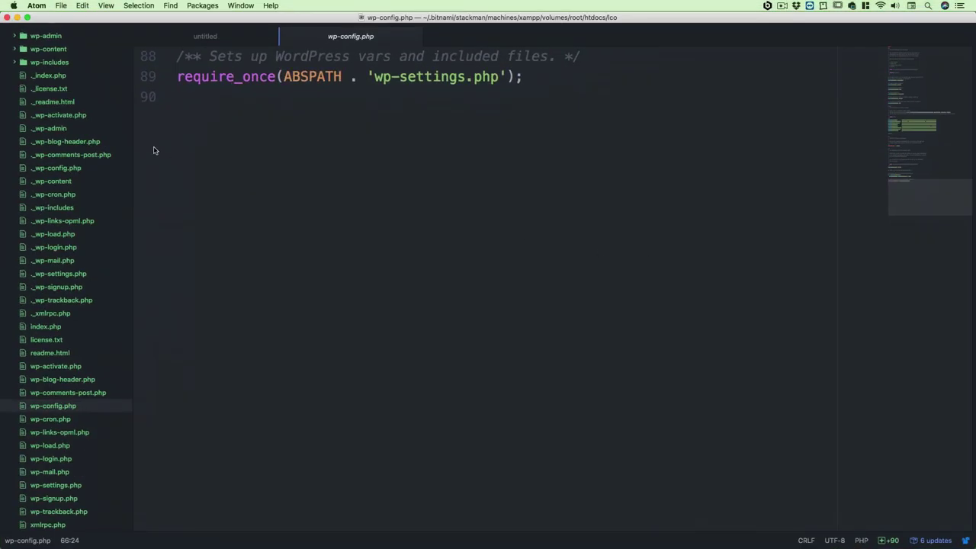
{"action": "left_click", "coordinate": [14, 51]}
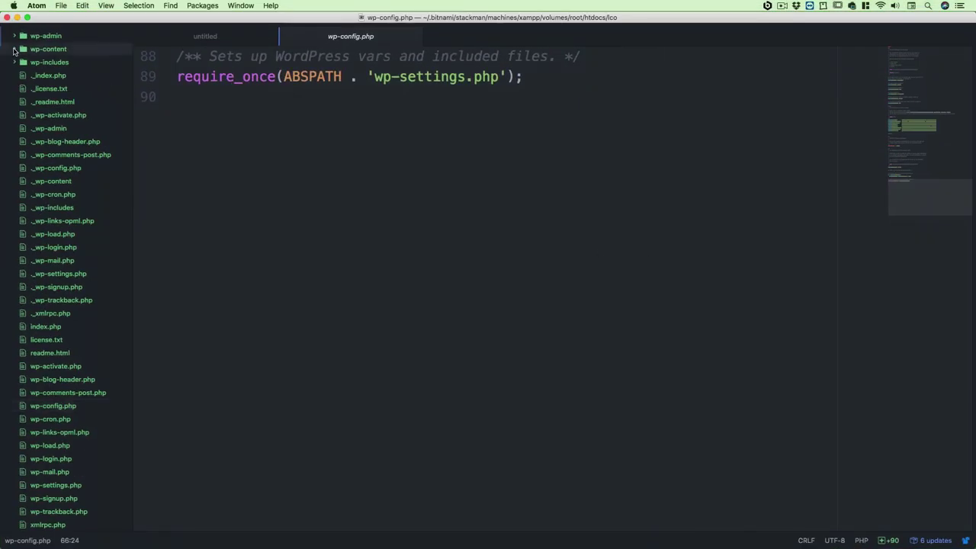
{"action": "left_click", "coordinate": [23, 75]}
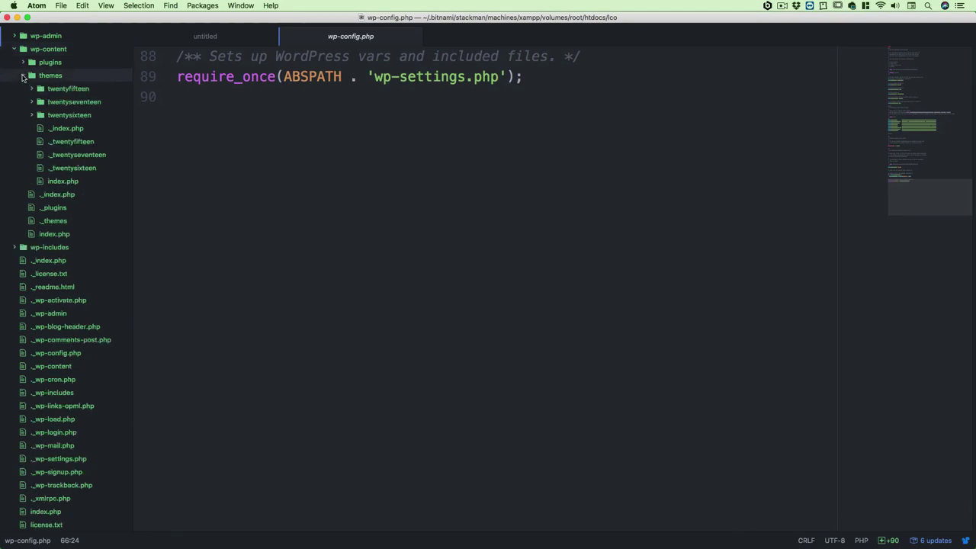
{"action": "left_click", "coordinate": [102, 91]}
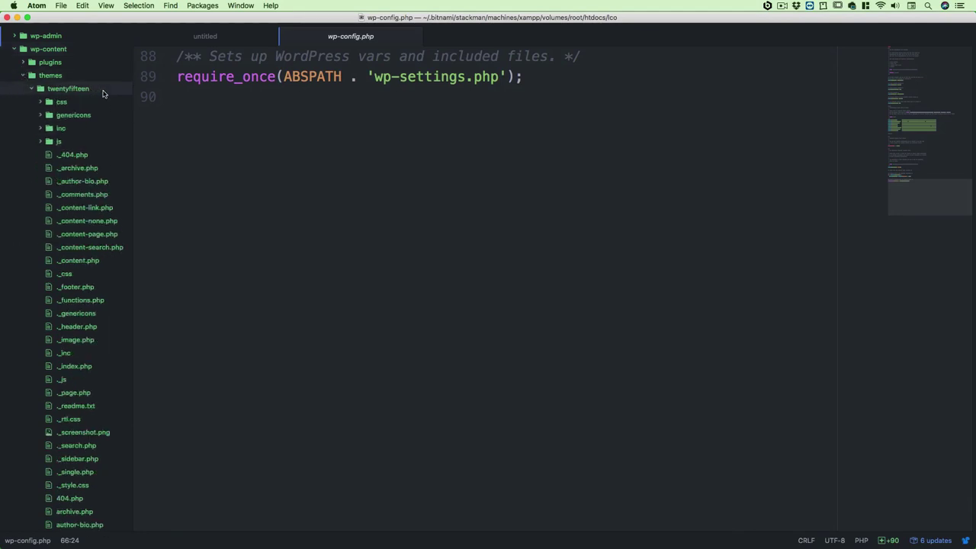
{"action": "left_click", "coordinate": [102, 92]}
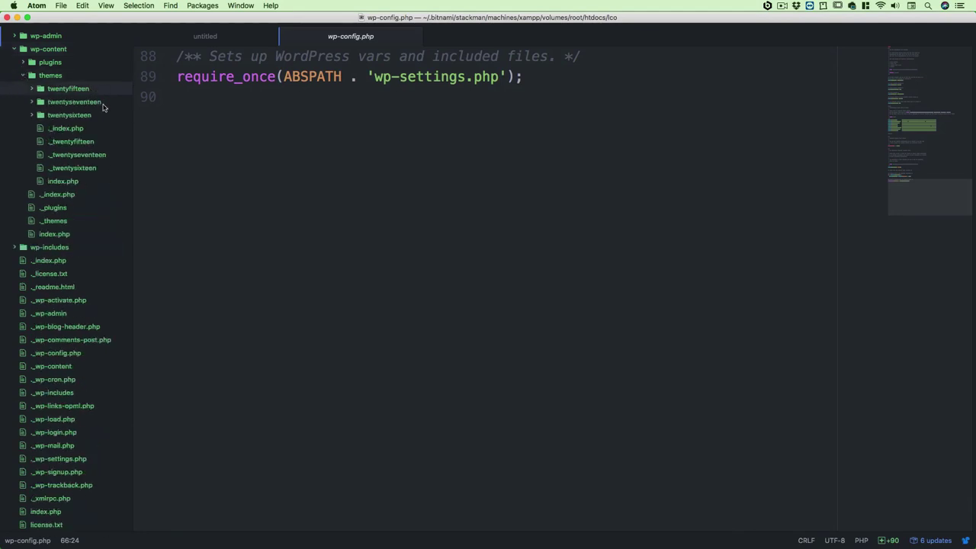